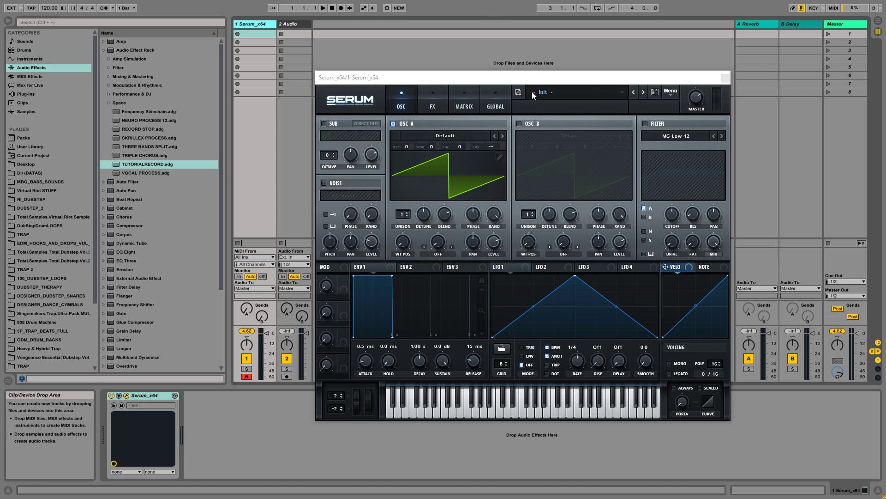
# Position the synth window and view Serum's version and credits screen
pyautogui.moveTo(530, 77); pyautogui.dragTo(407, 64)
pyautogui.click(551, 79)
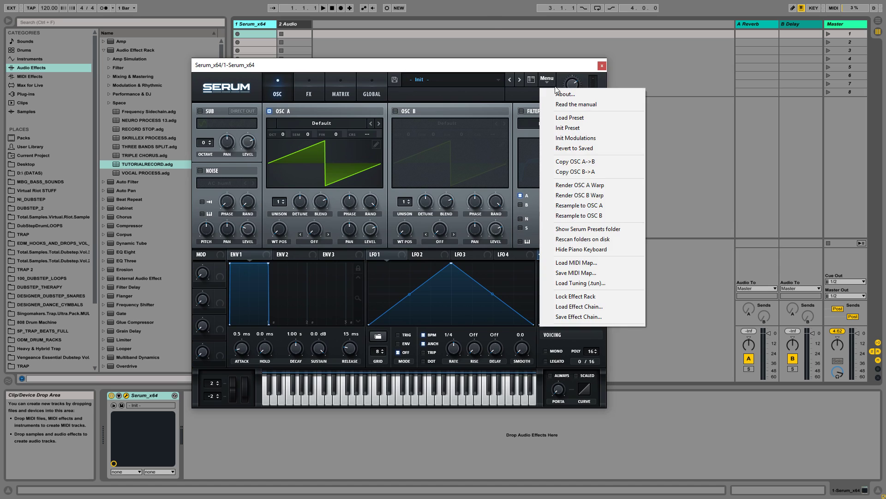
pyautogui.click(556, 92)
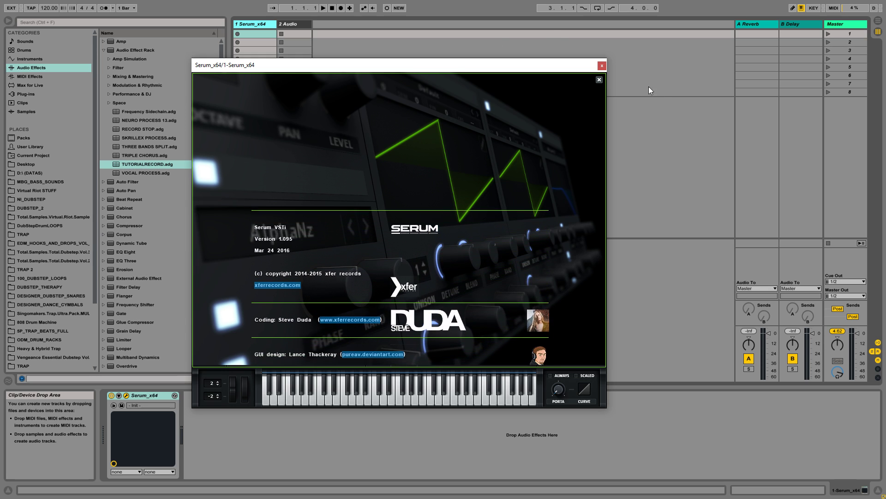
pyautogui.click(600, 79)
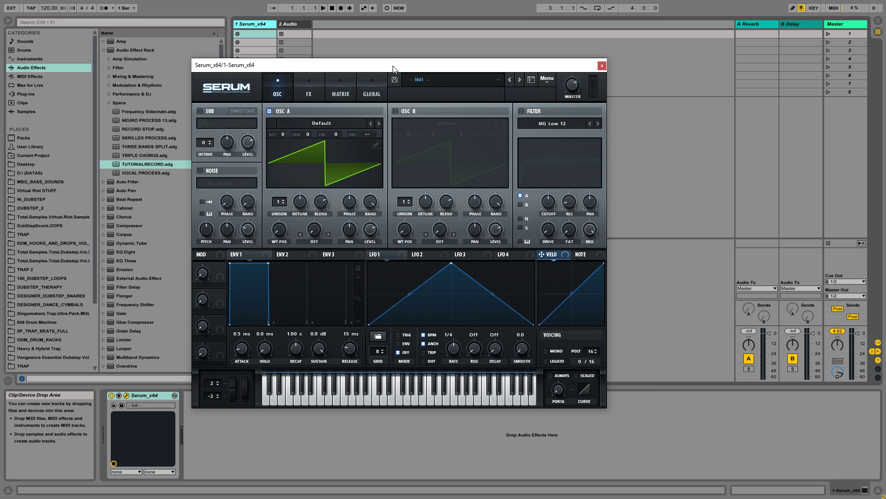
pyautogui.moveTo(394, 69); pyautogui.dragTo(510, 80)
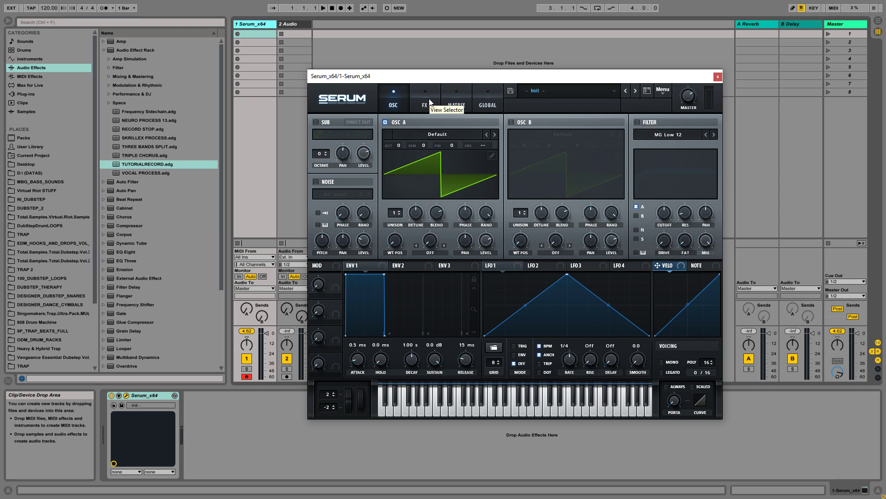
pyautogui.moveTo(554, 78); pyautogui.dragTo(529, 76)
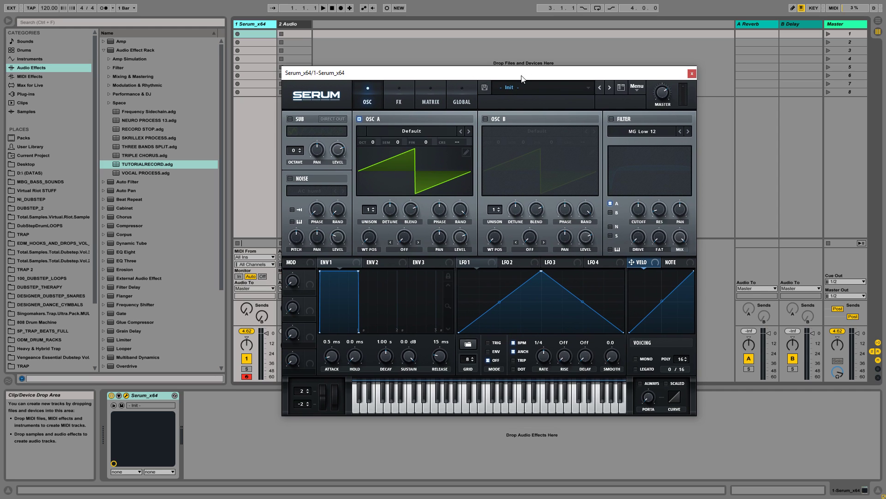
# Enable SUB, OSC B and FILTER after checking module menus, then load BA Ampology [CFA]
pyautogui.rightClick(361, 121)
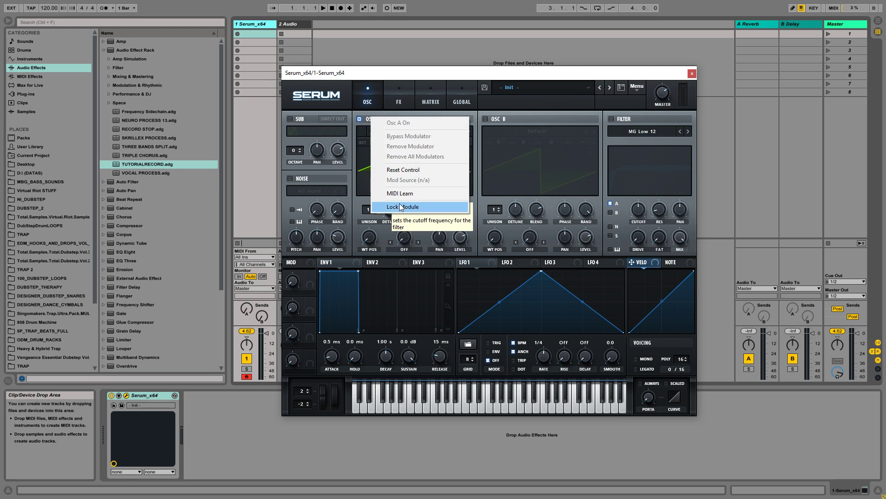
pyautogui.click(296, 118)
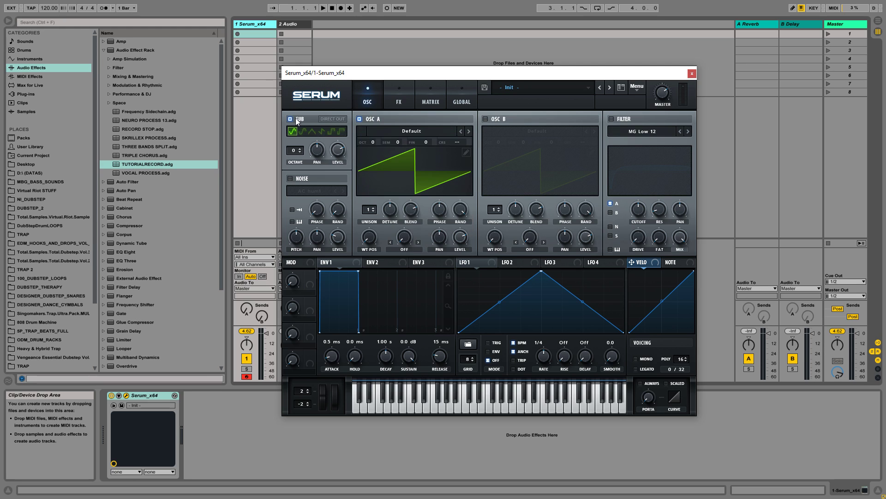
pyautogui.rightClick(296, 118)
pyautogui.click(354, 132)
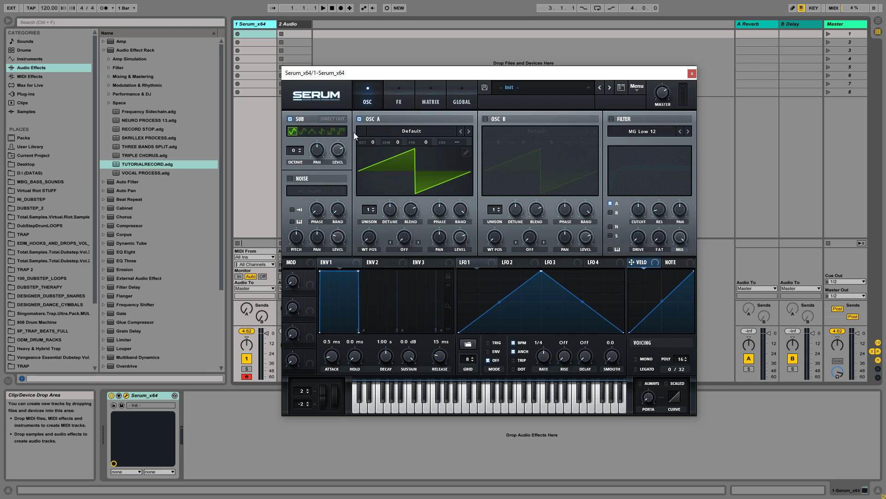
pyautogui.rightClick(289, 178)
pyautogui.click(373, 117)
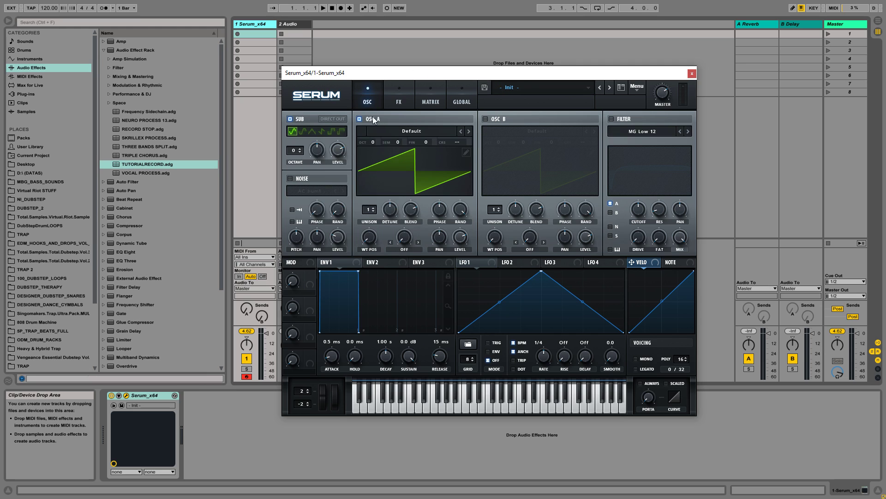
pyautogui.click(485, 118)
pyautogui.click(611, 119)
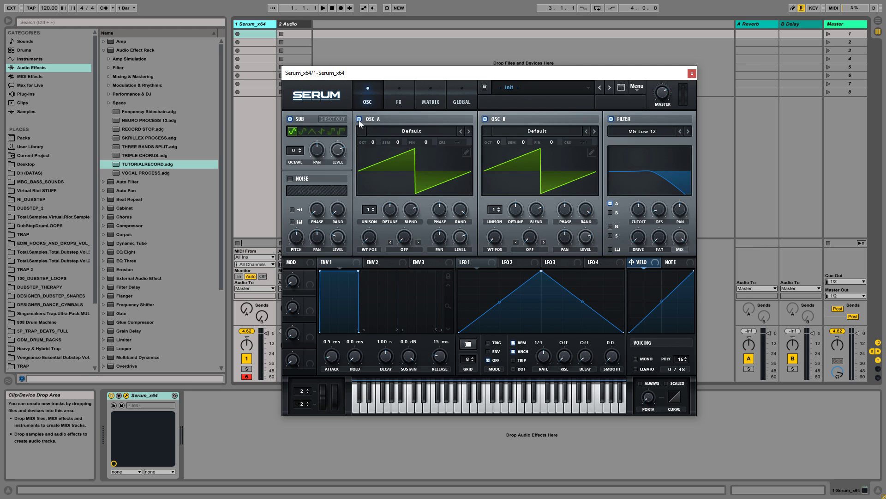
pyautogui.click(611, 88)
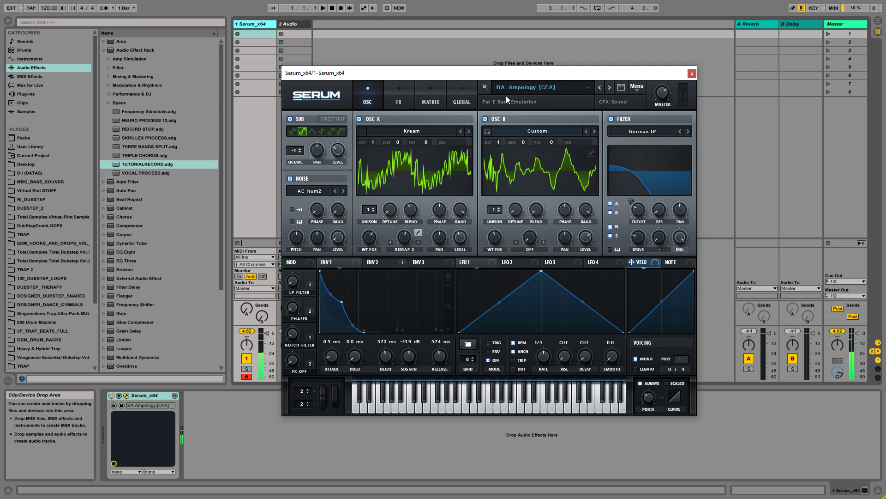
# Apply Lock Module to oscillator A, oscillator B and the filter
pyautogui.rightClick(361, 120)
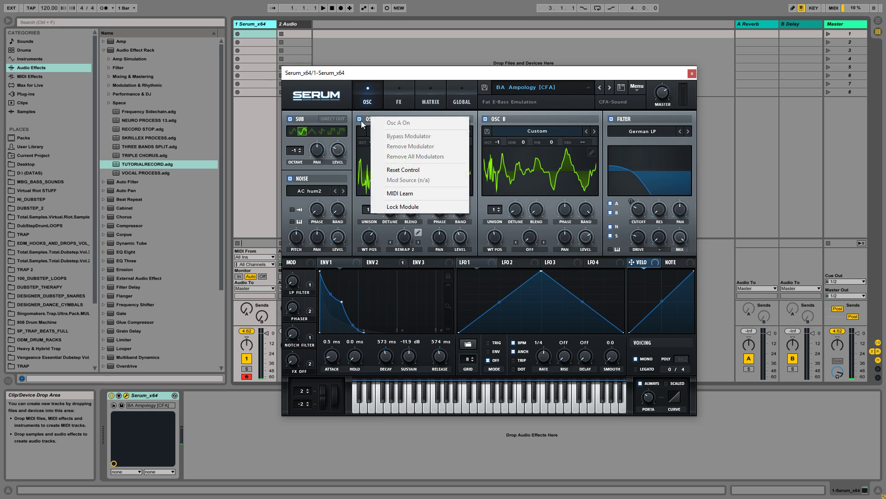
pyautogui.click(406, 206)
pyautogui.rightClick(486, 117)
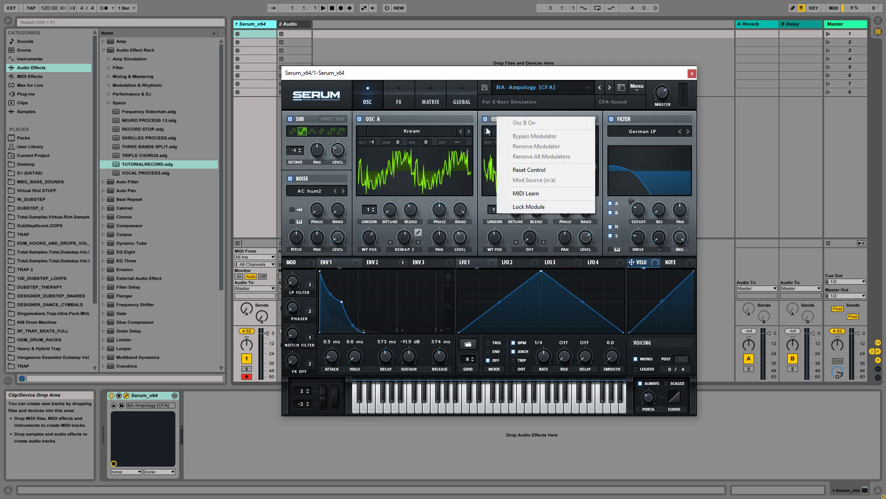
pyautogui.click(508, 207)
pyautogui.rightClick(613, 121)
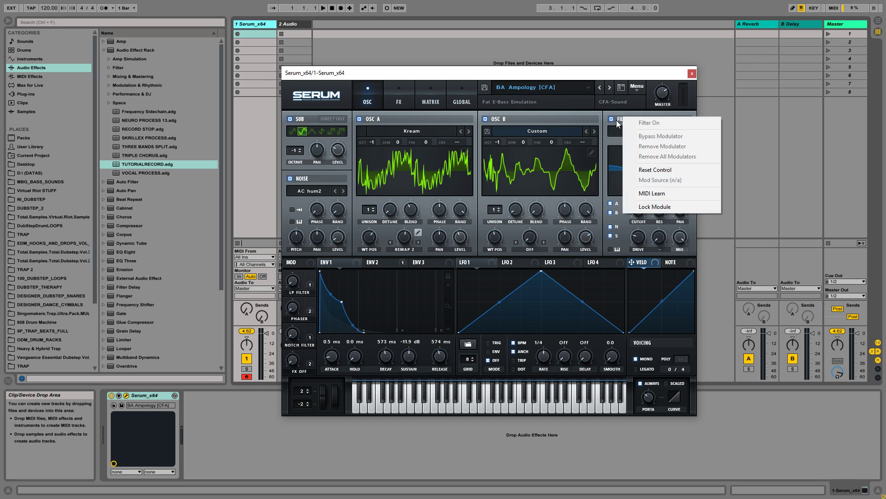
pyautogui.click(656, 206)
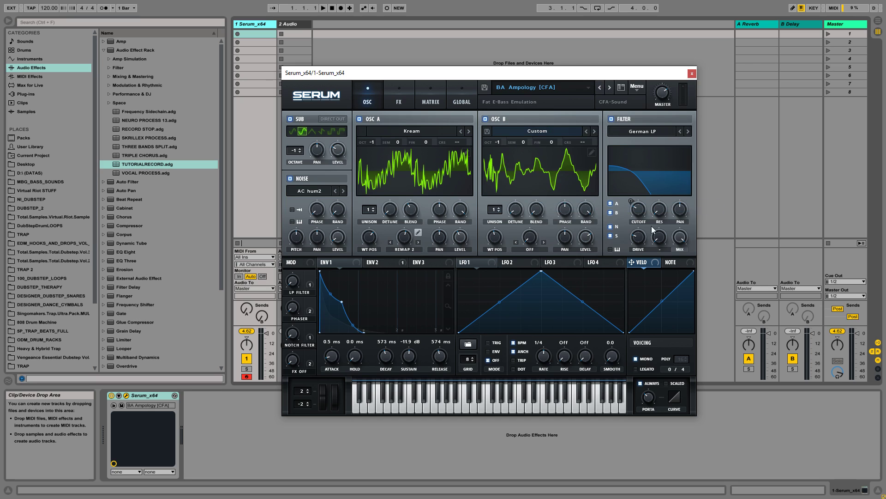
# Nudge the filter cutoff, then switch to the BA Analog Pluck [SN] preset
pyautogui.moveTo(640, 196)
pyautogui.moveTo(640, 210); pyautogui.dragTo(644, 210)
pyautogui.click(609, 87)
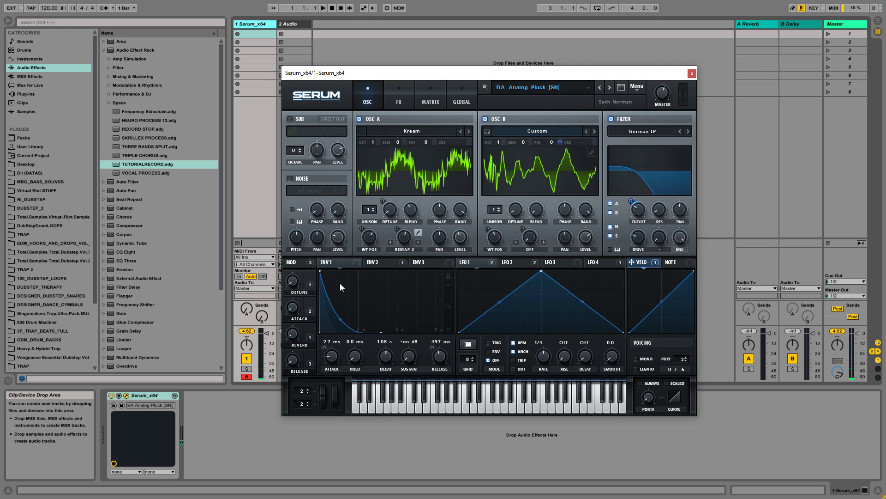
# Flip to the FX page and back, then confirm oscillators A and B are locked
pyautogui.click(403, 87)
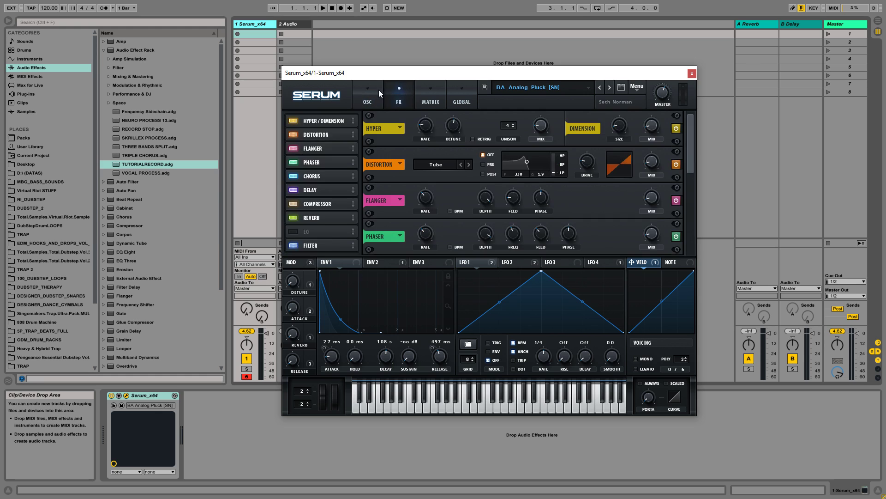
pyautogui.click(377, 91)
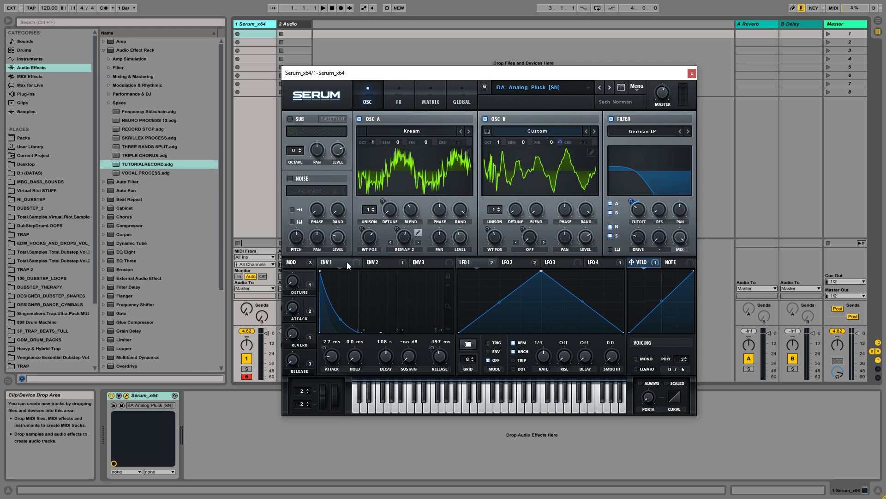
pyautogui.rightClick(361, 118)
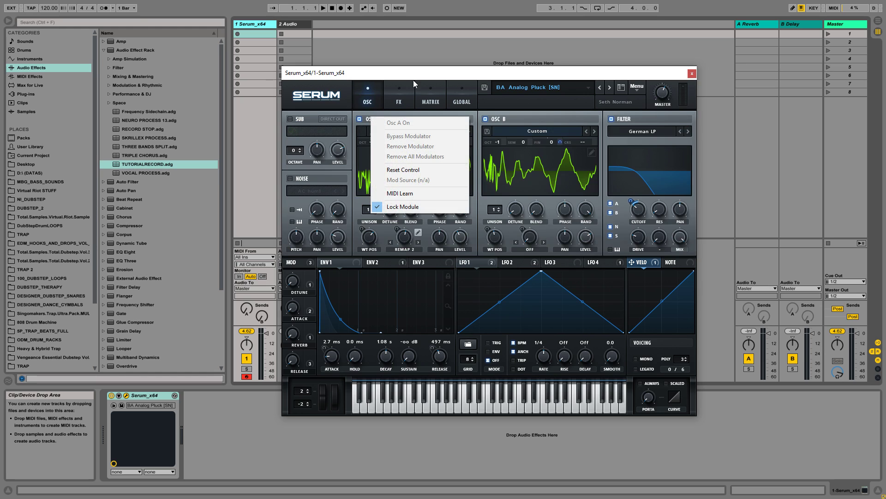
pyautogui.press('Escape')
pyautogui.rightClick(489, 124)
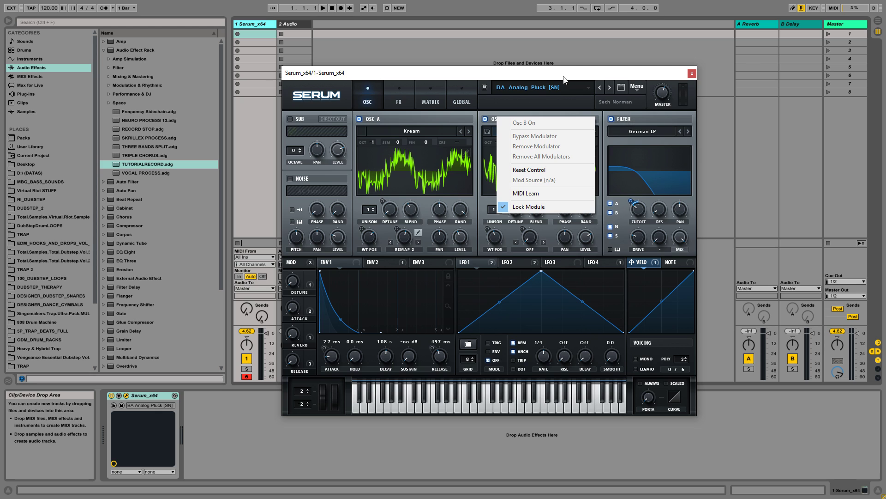
pyautogui.press('Escape')
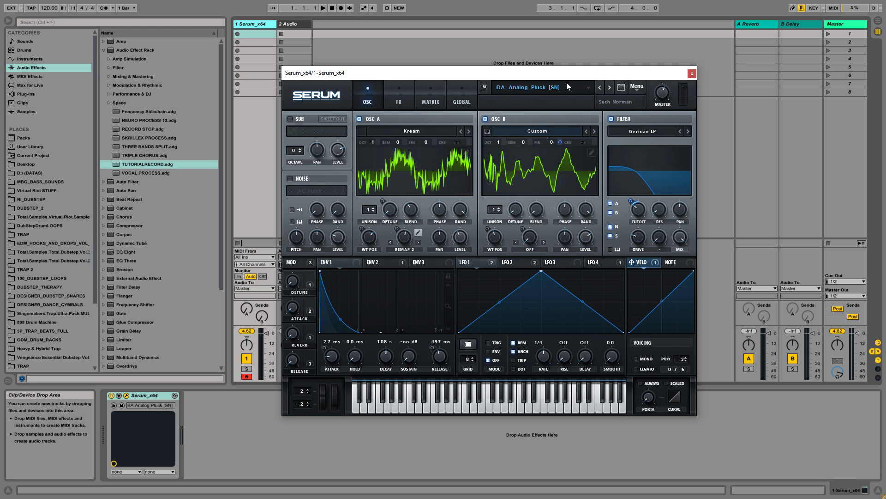
# Advance through BA BSOD Sqr Bass [SD] and the two BA Chunky Bass Chop [GQ] presets
pyautogui.click(609, 88)
pyautogui.click(609, 88)
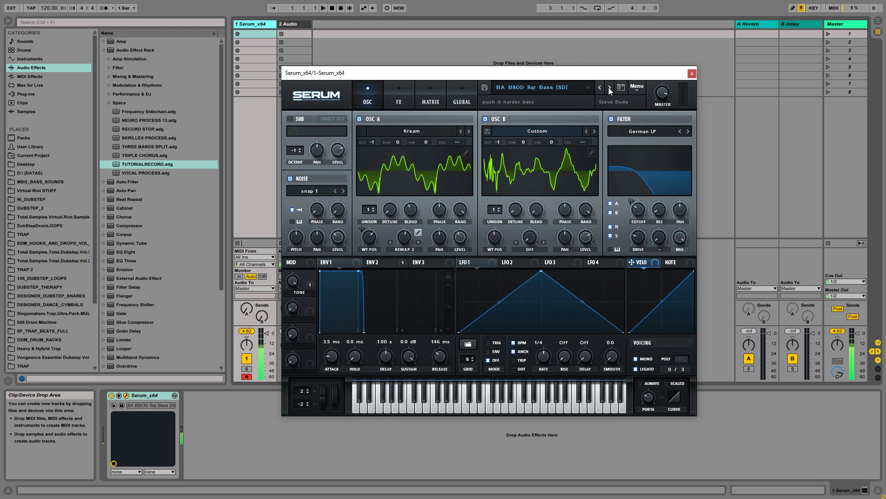
pyautogui.click(609, 88)
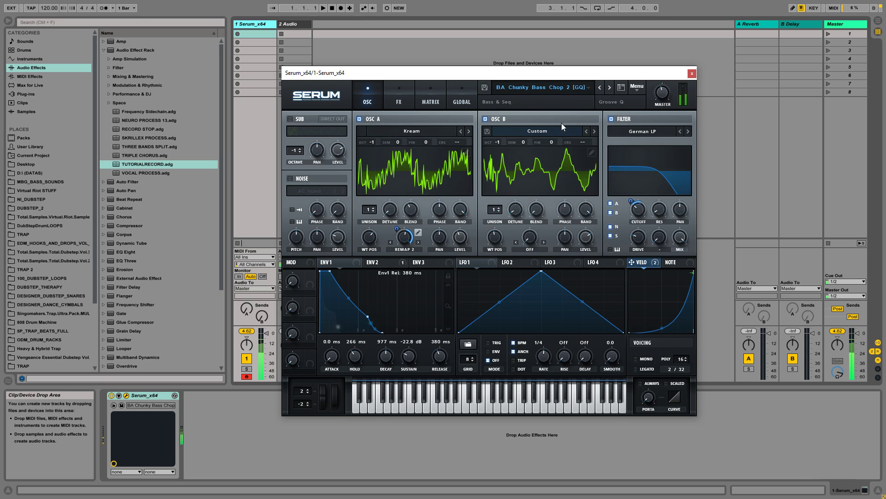
# Unlock oscillator B, then step on through presets to BA Deep Womp [ADWR]
pyautogui.rightClick(490, 122)
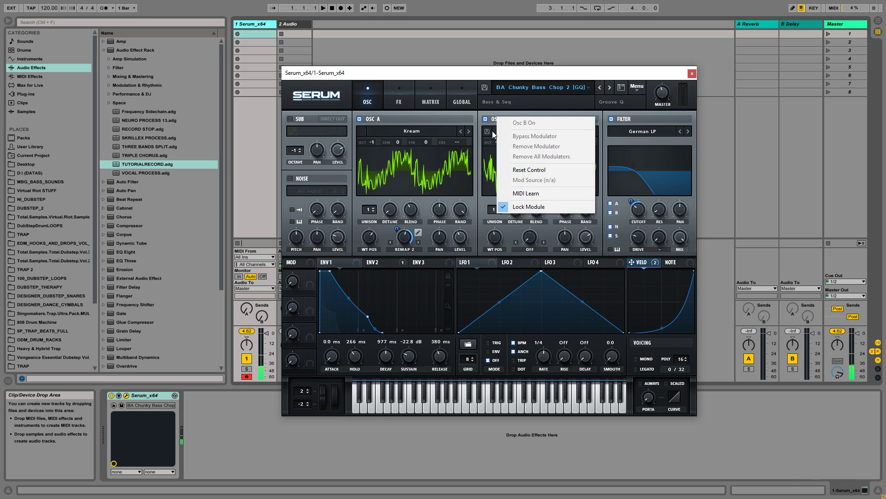
pyautogui.click(529, 207)
pyautogui.click(610, 87)
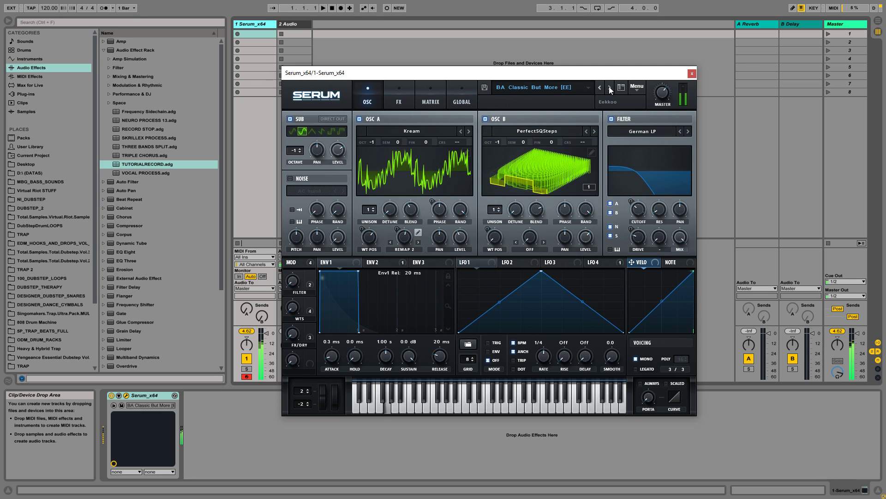
pyautogui.click(609, 88)
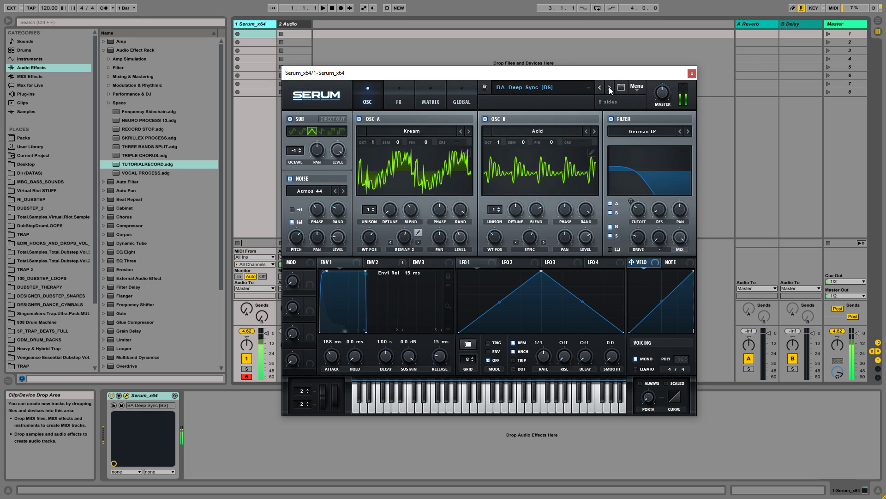
pyautogui.click(610, 88)
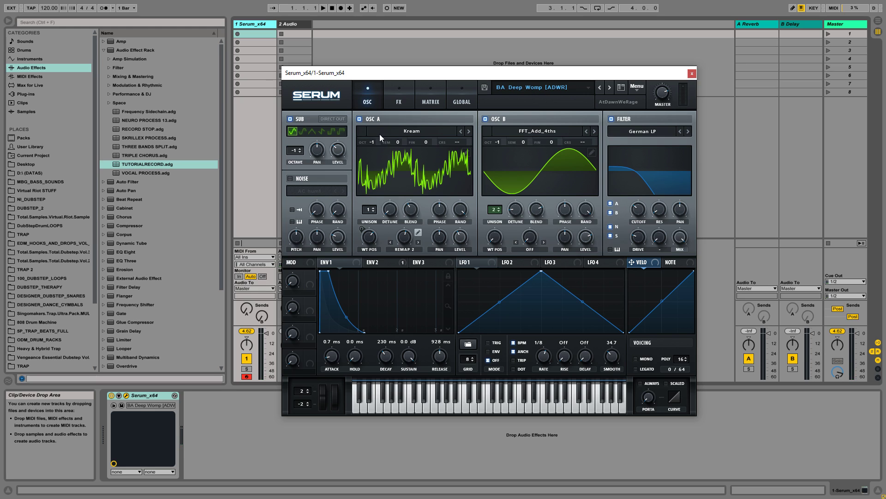
# Check oscillator B's module menu, adjust the window, and show BA Deep Womp's effects rack
pyautogui.rightClick(486, 118)
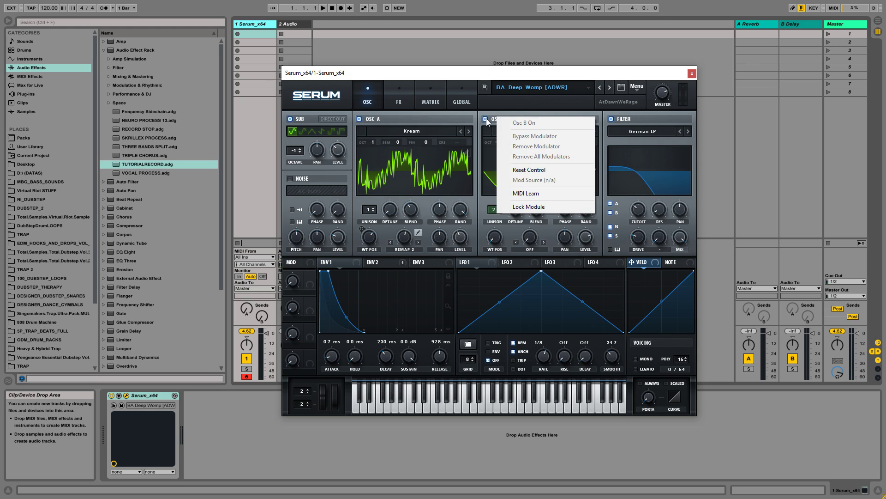
pyautogui.click(461, 70)
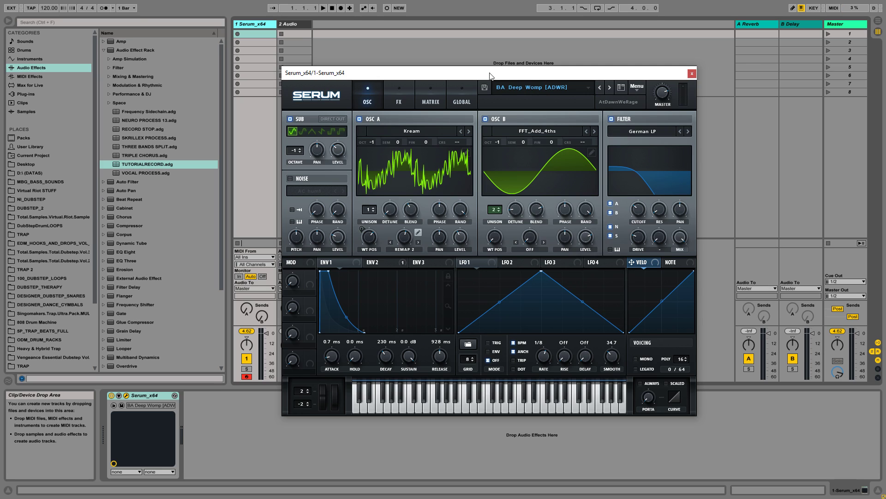
pyautogui.moveTo(477, 73); pyautogui.dragTo(476, 76)
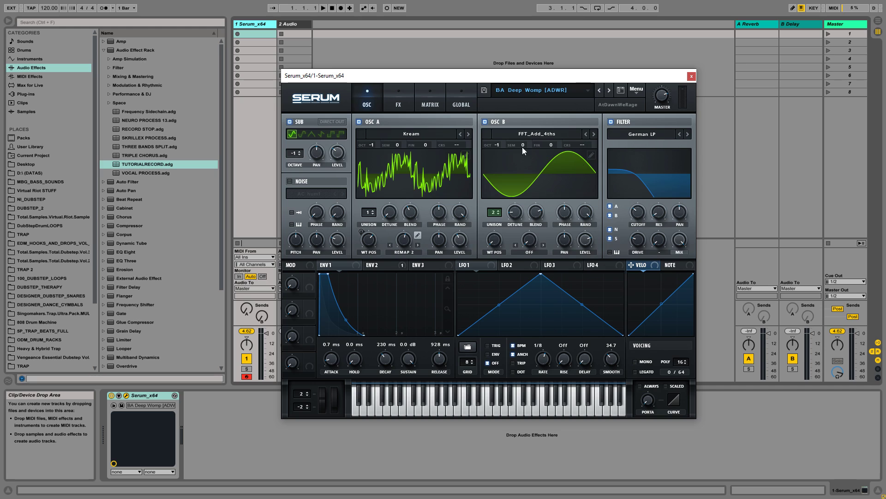
pyautogui.click(395, 93)
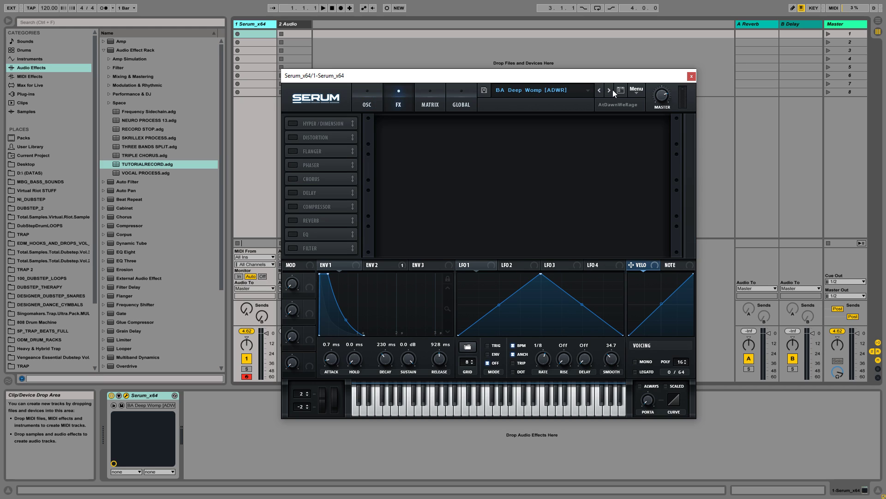
# Step ahead to BA Deep Sync [BS] and view the Compressor, Reverb and EQ save options
pyautogui.click(600, 90)
pyautogui.click(600, 90)
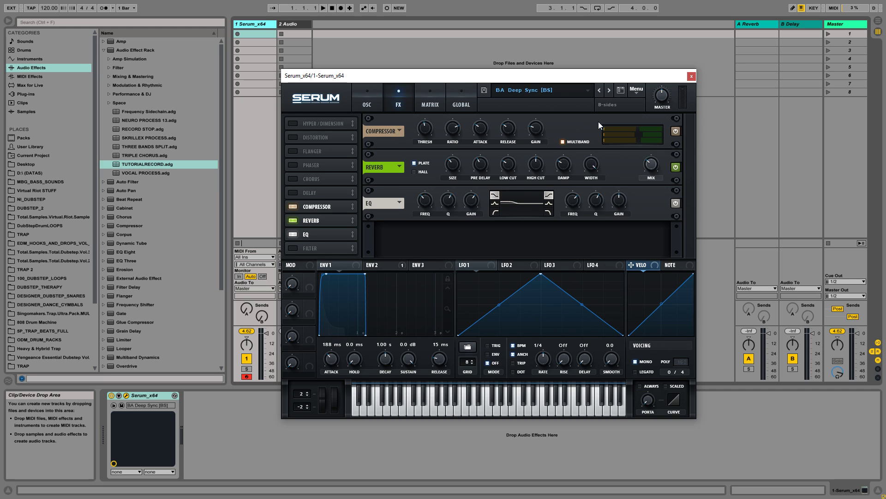
pyautogui.rightClick(399, 129)
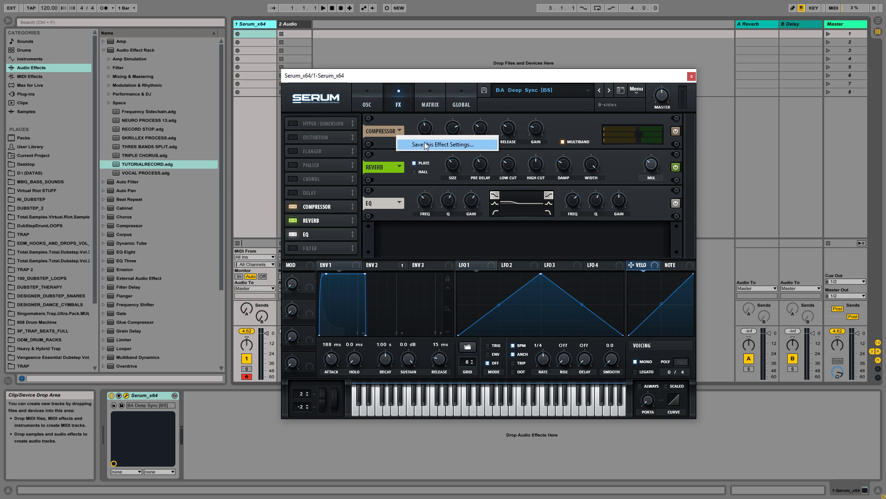
pyautogui.click(400, 129)
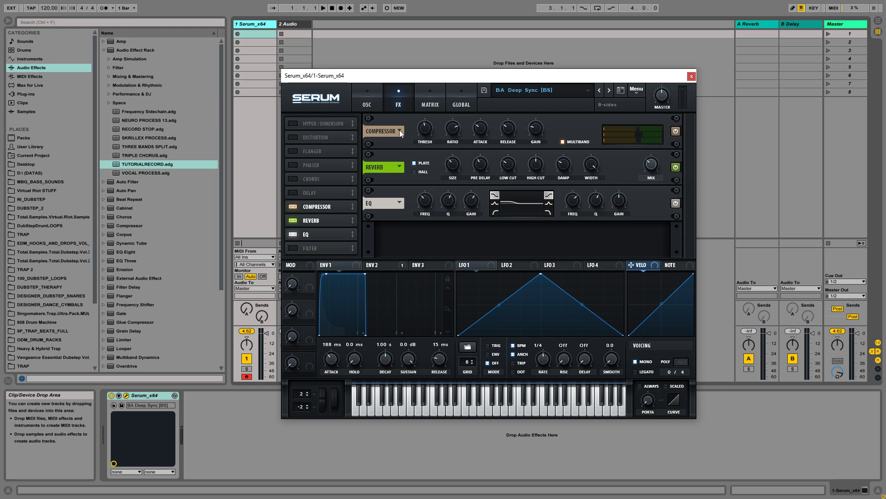
pyautogui.rightClick(401, 164)
pyautogui.click(400, 193)
pyautogui.rightClick(401, 203)
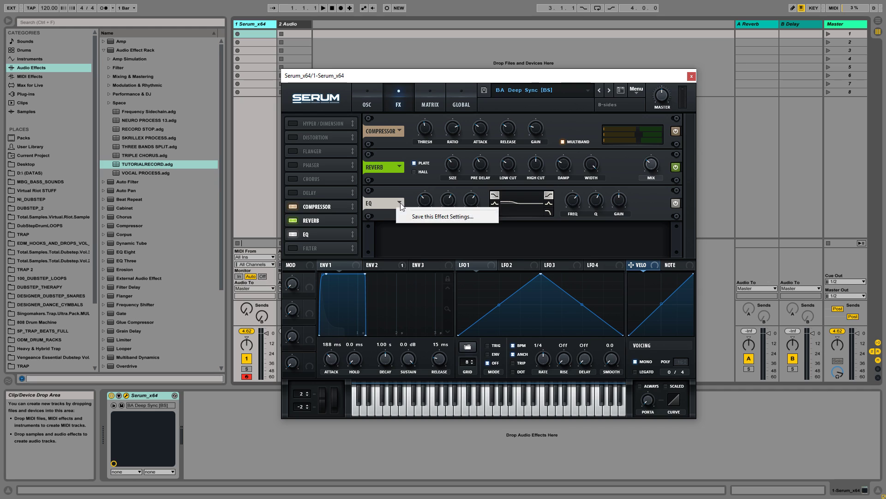
pyautogui.click(392, 194)
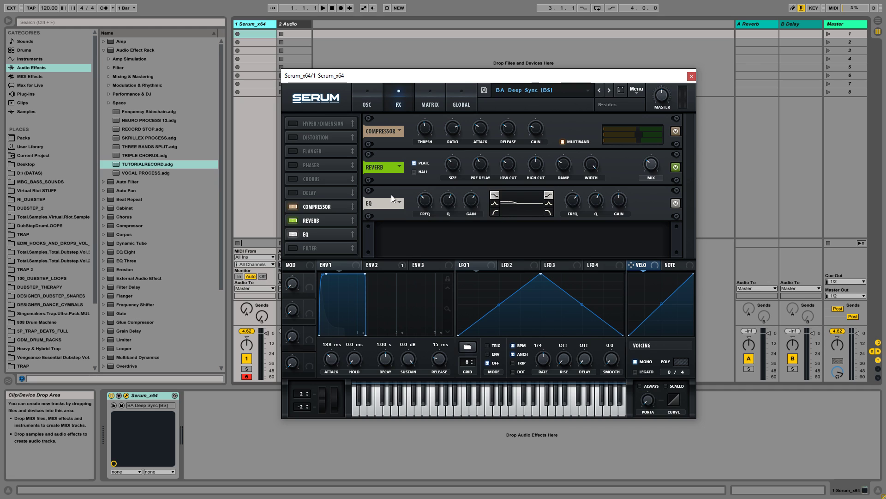
# Browse the main menu and effect save options, then set the reverb to Hall mode
pyautogui.click(636, 89)
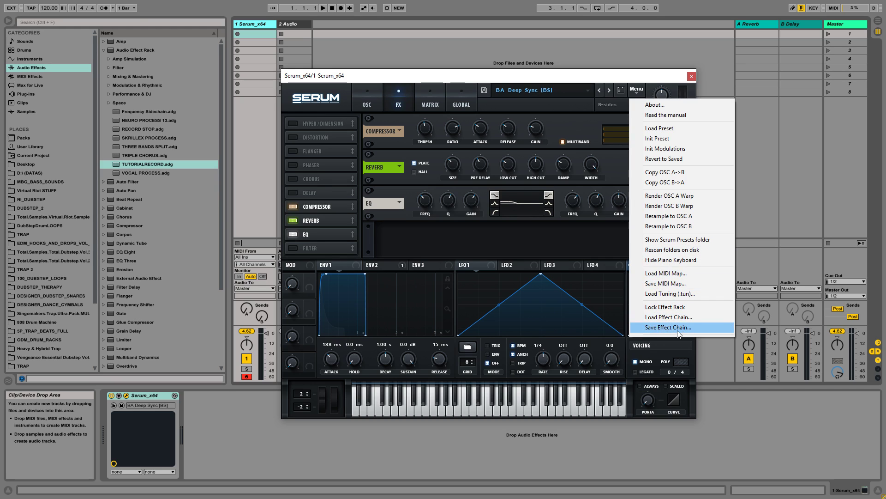
pyautogui.click(416, 97)
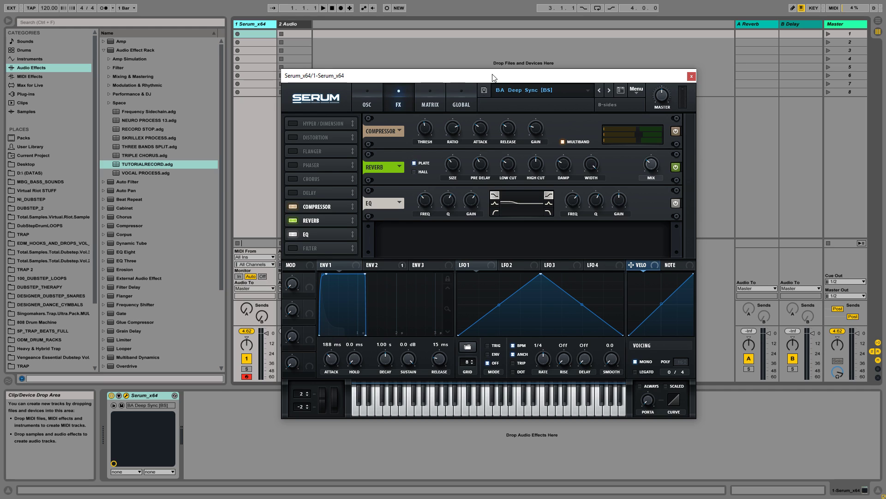
pyautogui.click(638, 91)
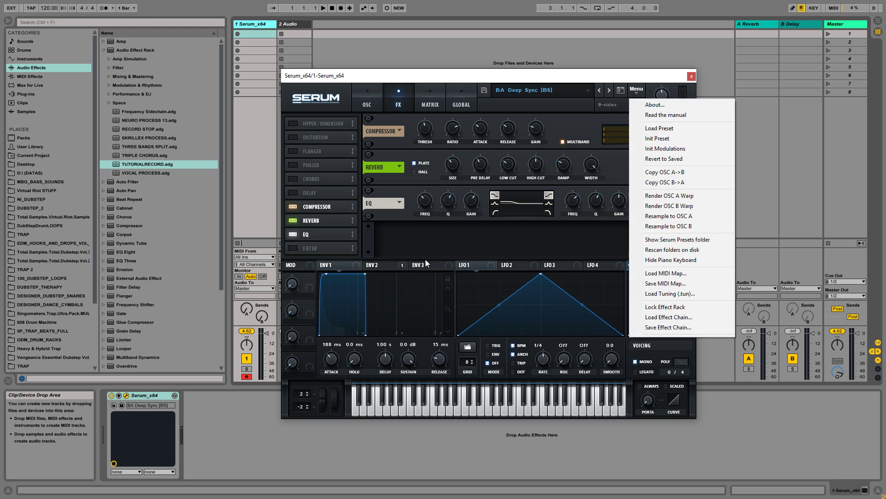
pyautogui.click(502, 115)
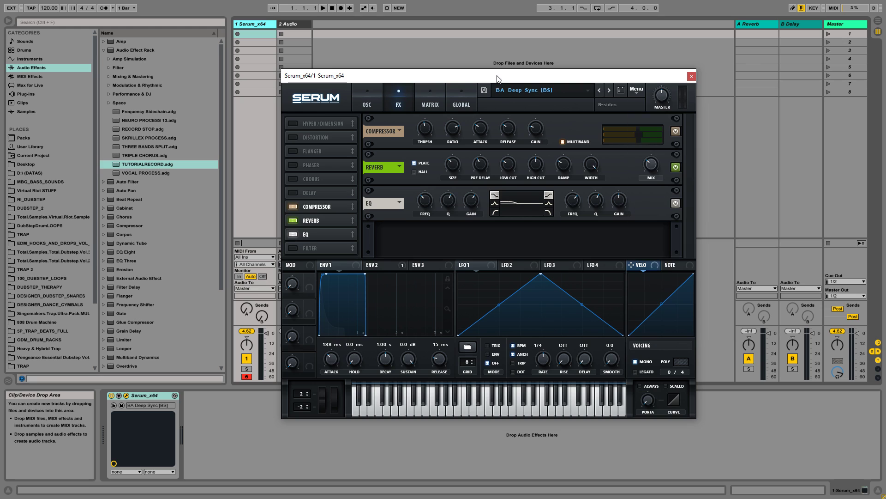
pyautogui.click(400, 131)
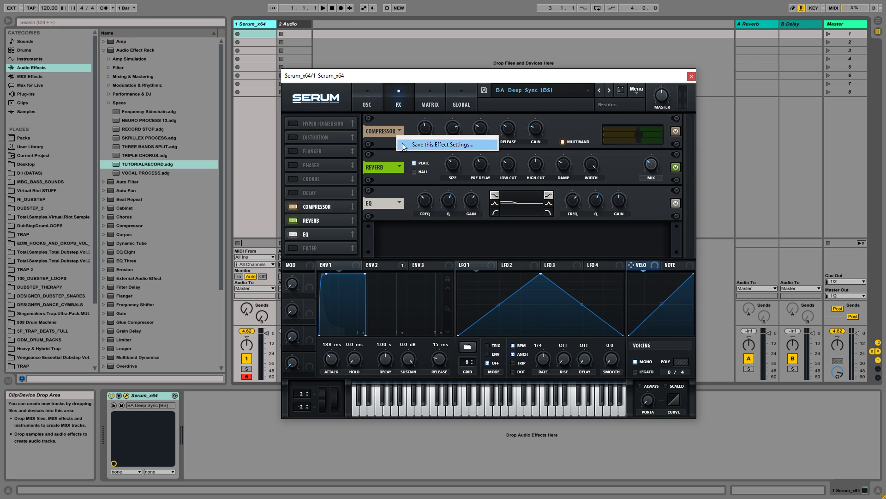
pyautogui.click(394, 121)
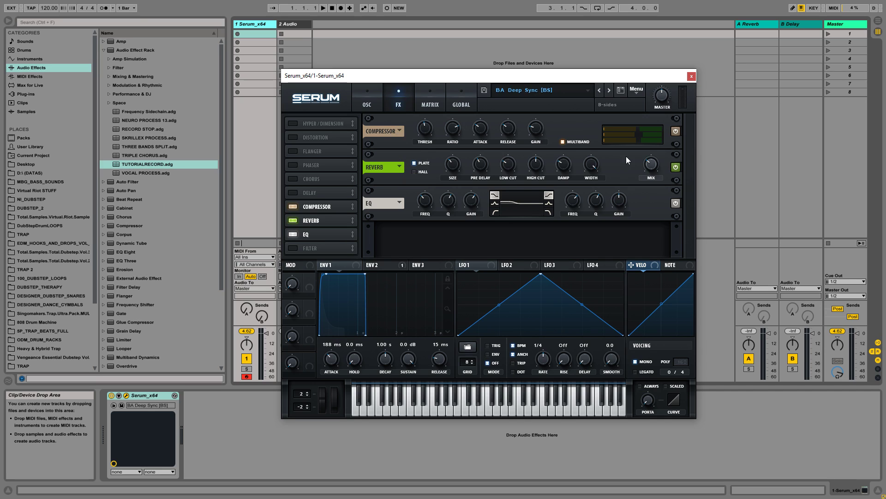
pyautogui.click(397, 168)
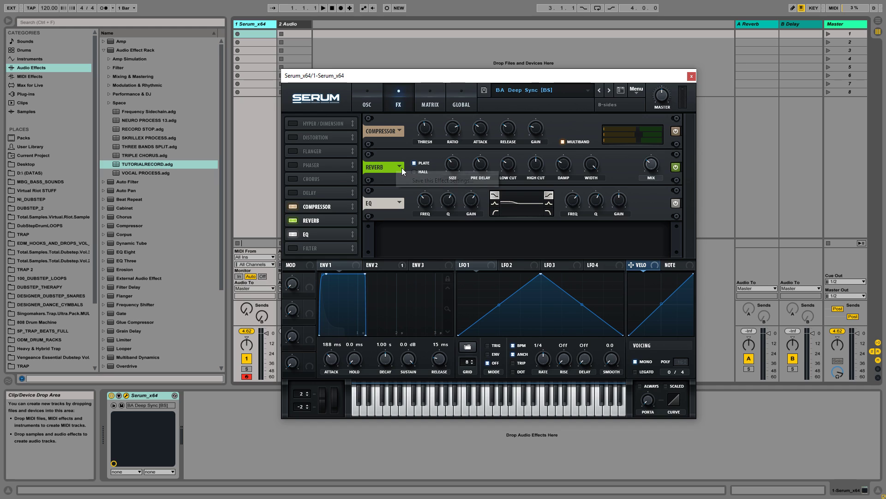
pyautogui.click(382, 157)
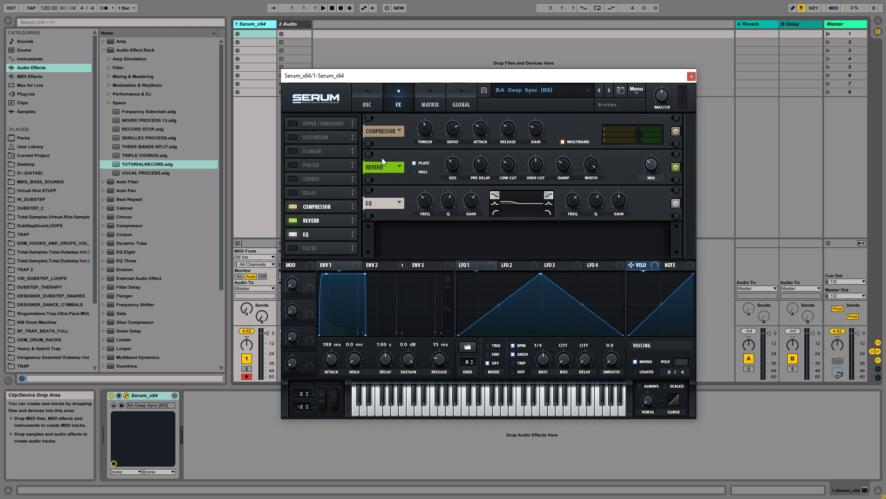
pyautogui.click(414, 172)
# Reset Serum to the Init preset and enable only the Reverb on the effects page
pyautogui.click(368, 101)
pyautogui.click(621, 91)
pyautogui.click(636, 89)
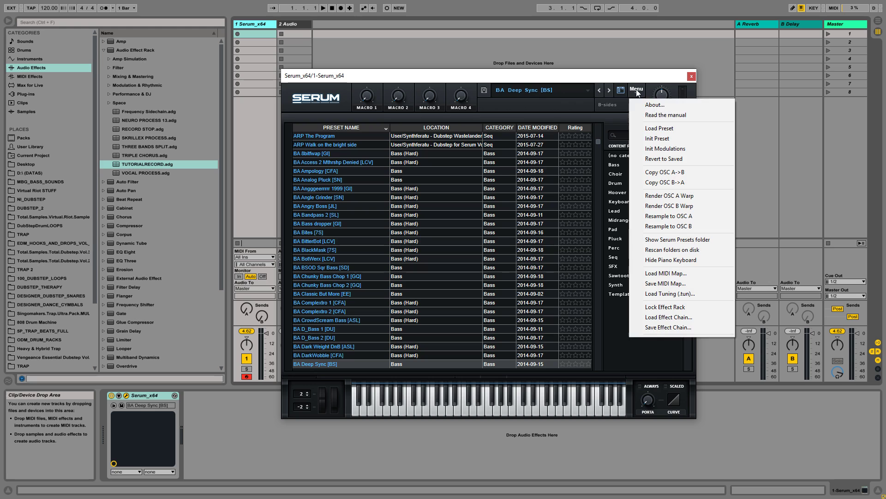
pyautogui.click(658, 139)
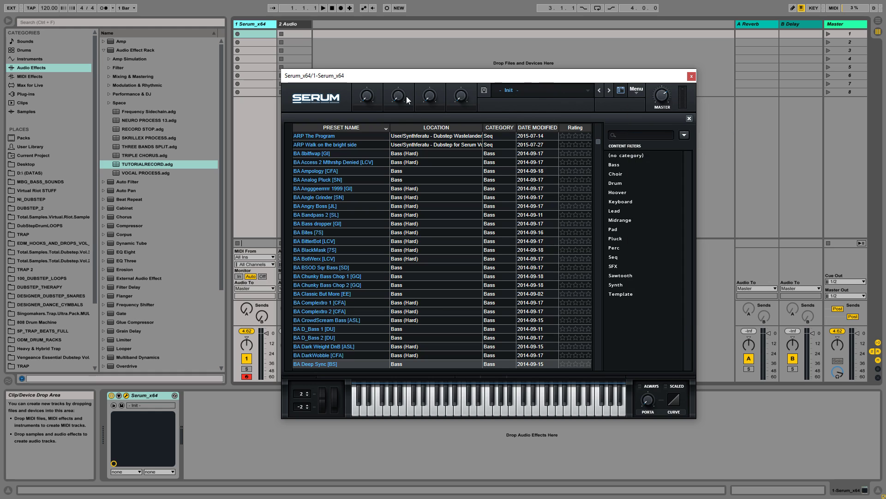
pyautogui.click(691, 118)
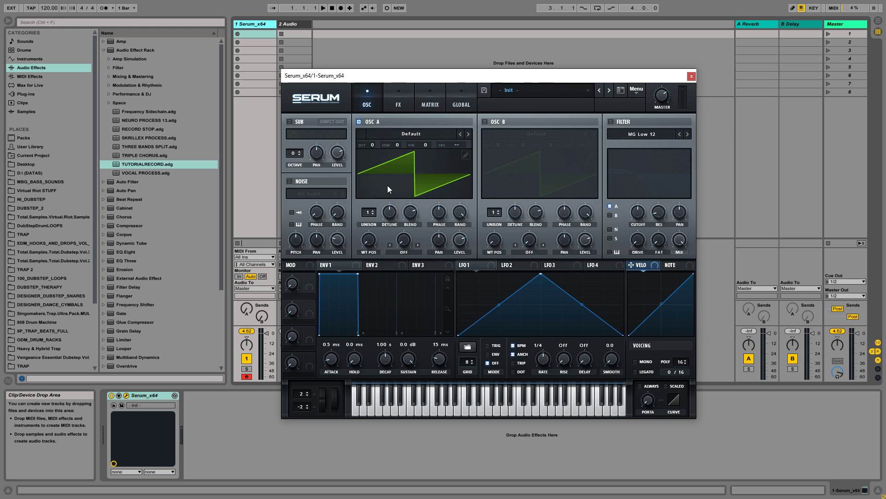
pyautogui.click(399, 102)
pyautogui.click(292, 221)
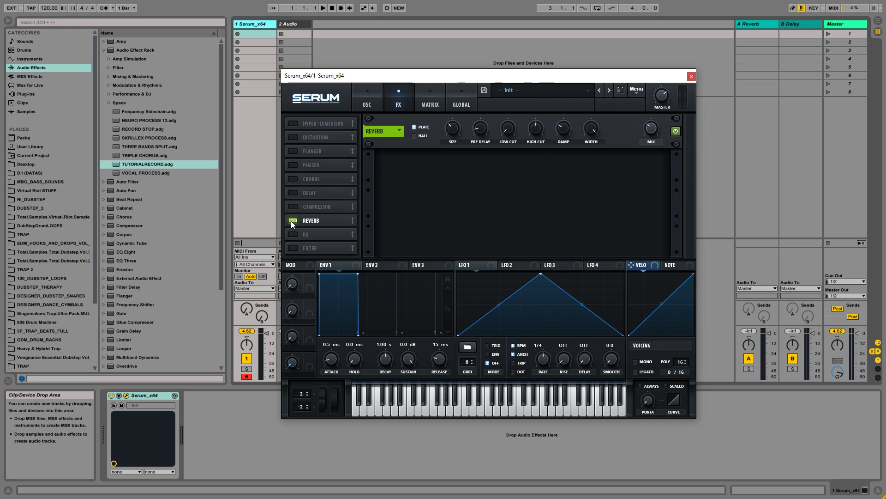
# Compare Hall and Plate reverb, setting size to 35% and Hall decay to 69 ms
pyautogui.click(416, 137)
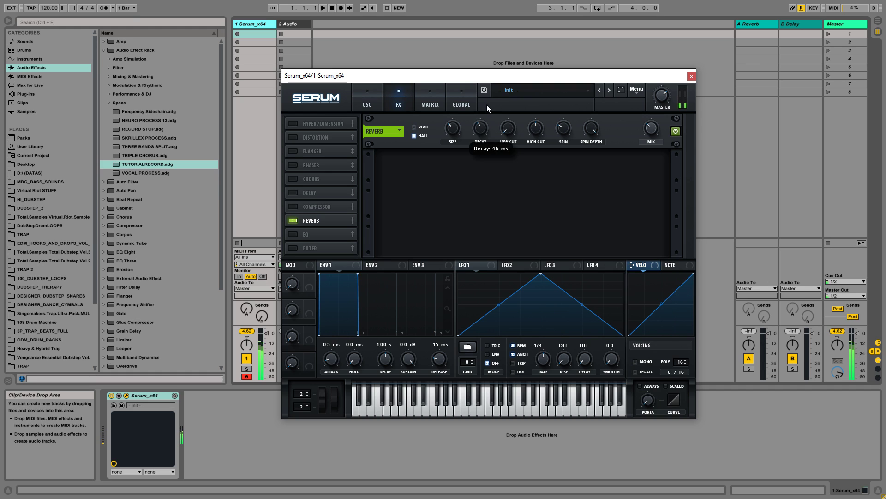
pyautogui.moveTo(479, 132); pyautogui.dragTo(489, 102)
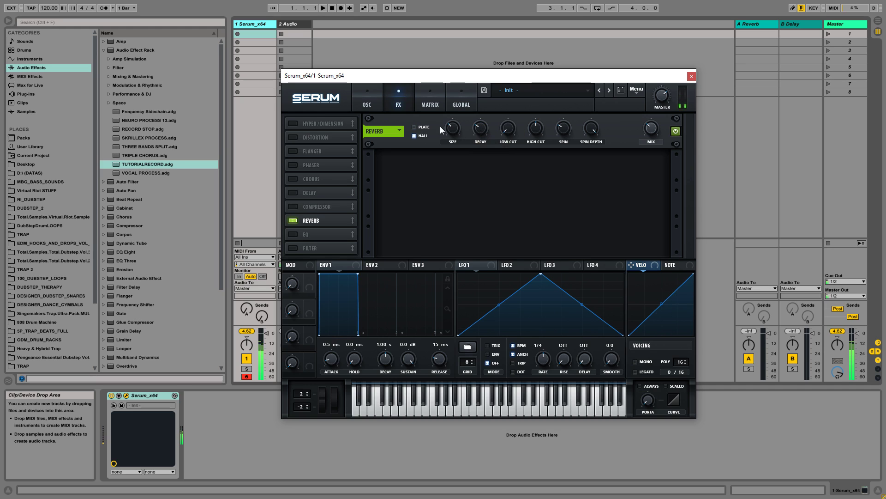
pyautogui.click(414, 128)
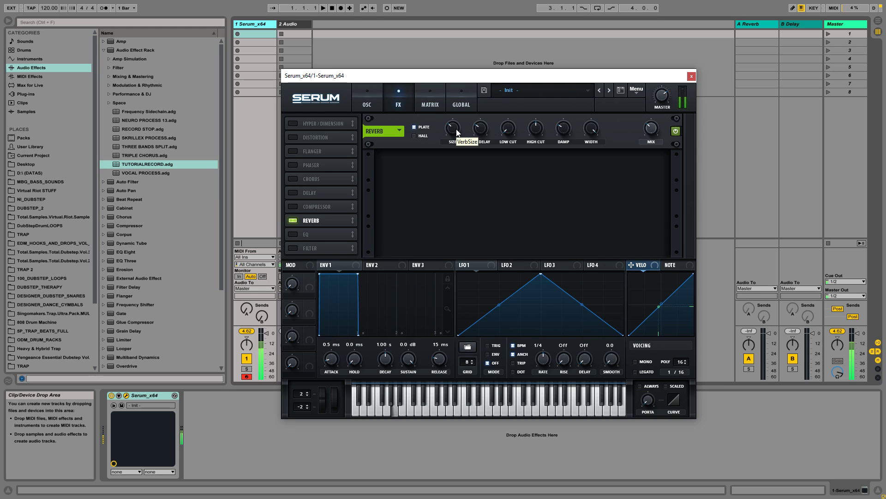
pyautogui.moveTo(459, 121); pyautogui.dragTo(454, 143)
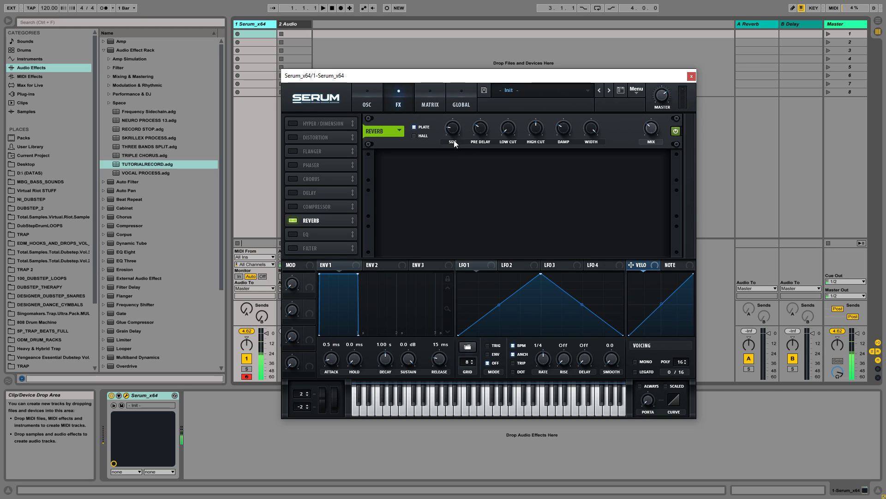
pyautogui.click(422, 138)
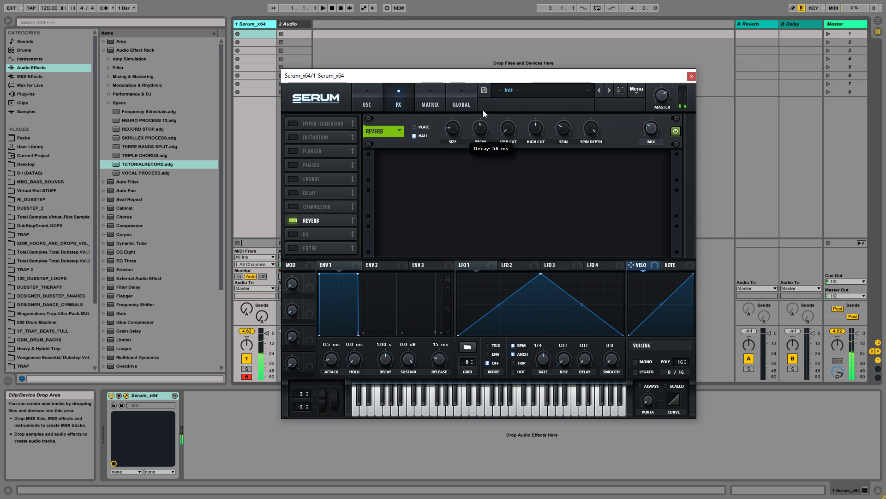
pyautogui.moveTo(486, 133); pyautogui.dragTo(489, 88)
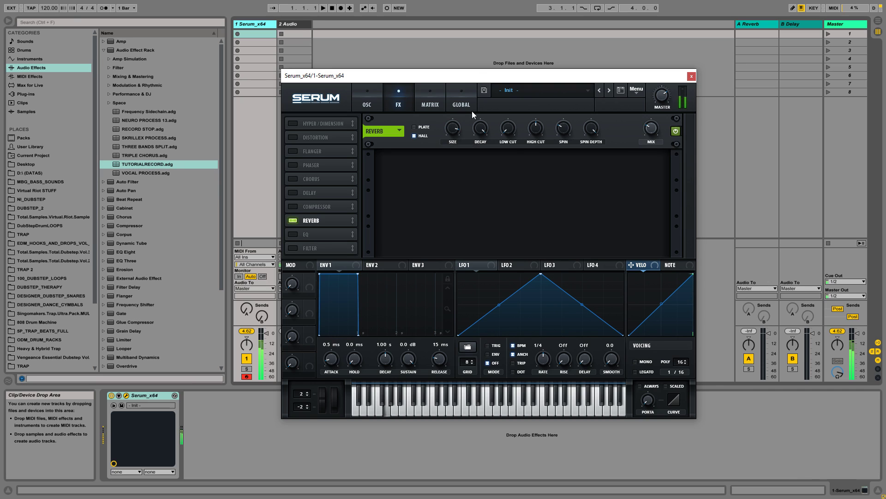
pyautogui.moveTo(472, 131); pyautogui.dragTo(484, 186)
# Raise the reverb high cut to 76% and move the plugin window up and right
pyautogui.moveTo(566, 131)
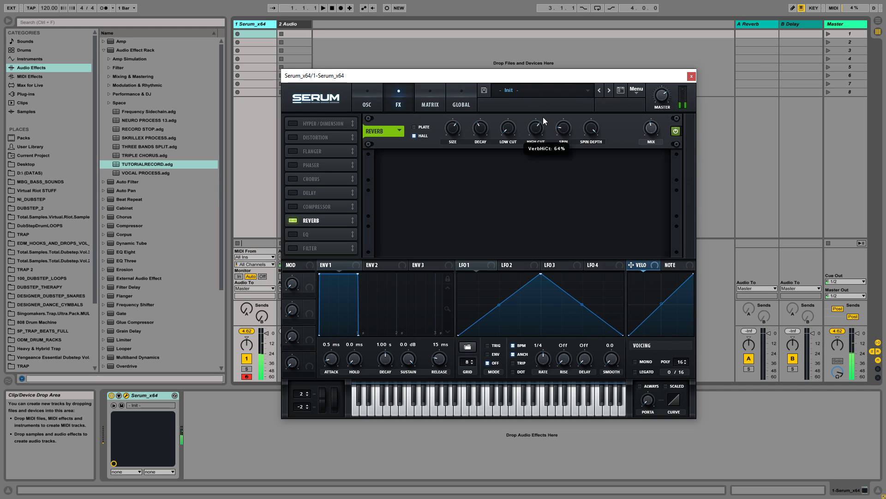
pyautogui.moveTo(536, 135); pyautogui.dragTo(473, 143)
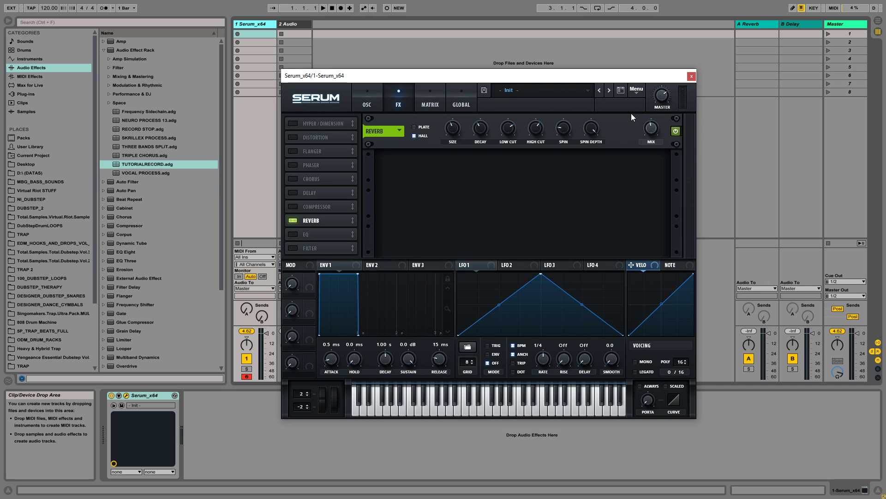
pyautogui.moveTo(468, 82); pyautogui.dragTo(521, 69)
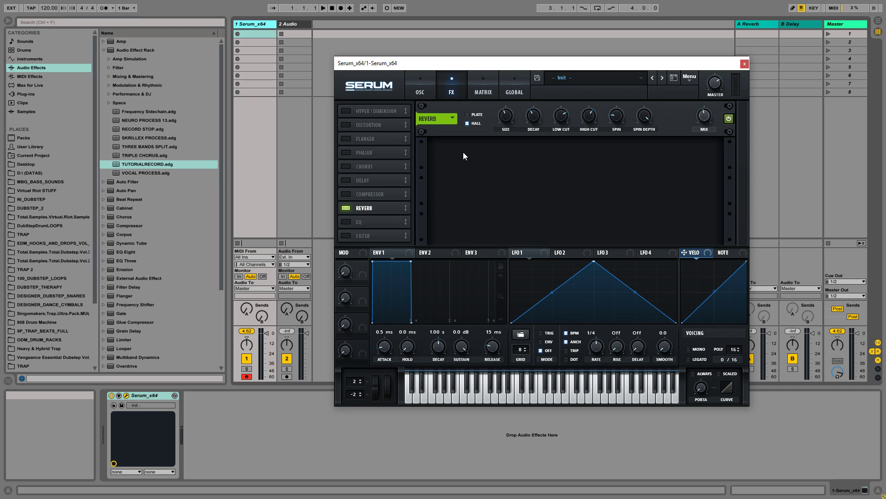
# Enable the Compressor in the FX list alongside the Hall reverb
pyautogui.click(341, 194)
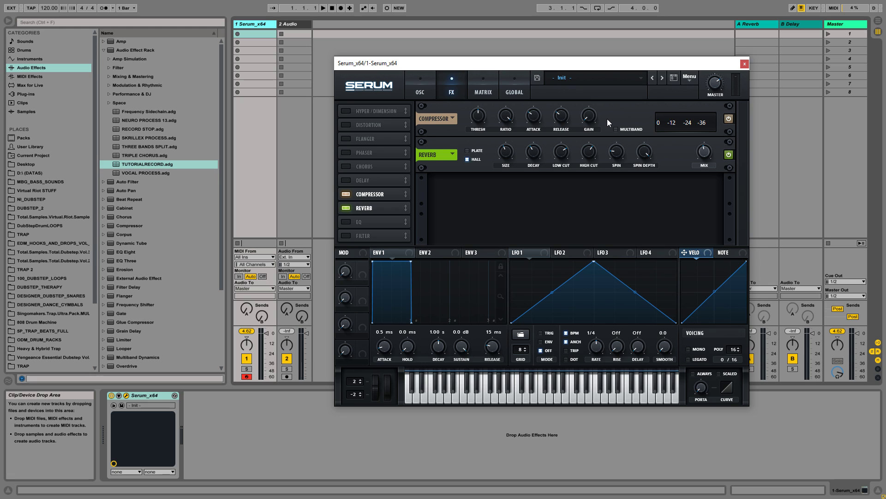
# Switch on Hyper/Dimension, Distortion, Flanger, Phaser, Chorus, Delay, EQ and Filter, then jump to Flanger
pyautogui.click(345, 111)
pyautogui.click(346, 125)
pyautogui.click(342, 138)
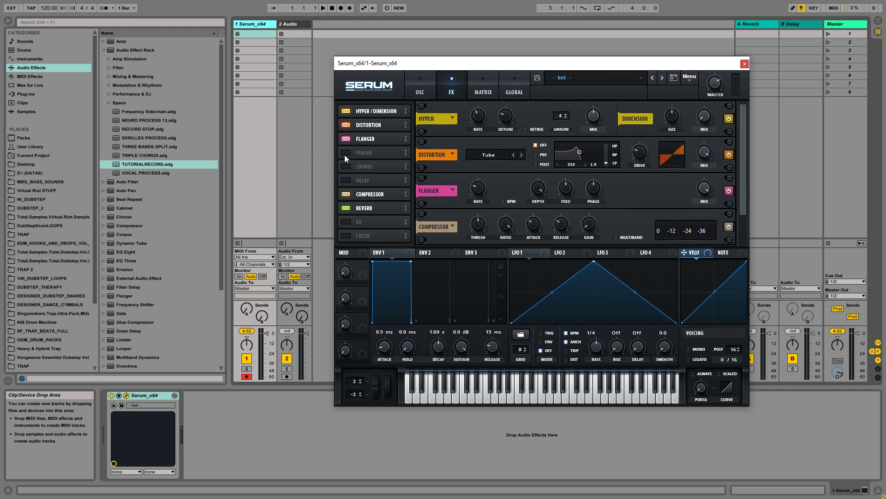
pyautogui.click(344, 153)
pyautogui.click(345, 166)
pyautogui.click(346, 180)
pyautogui.click(345, 221)
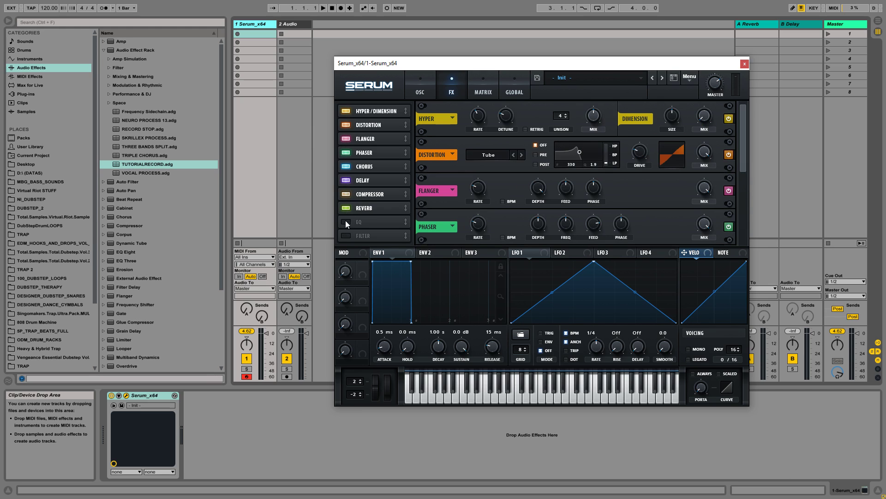
pyautogui.click(346, 235)
pyautogui.moveTo(741, 120)
pyautogui.mouseDown()
pyautogui.moveTo(741, 202)
pyautogui.moveTo(755, 111)
pyautogui.moveTo(742, 156)
pyautogui.moveTo(741, 214)
pyautogui.moveTo(749, 111)
pyautogui.moveTo(754, 206)
pyautogui.moveTo(755, 112)
pyautogui.mouseUp()
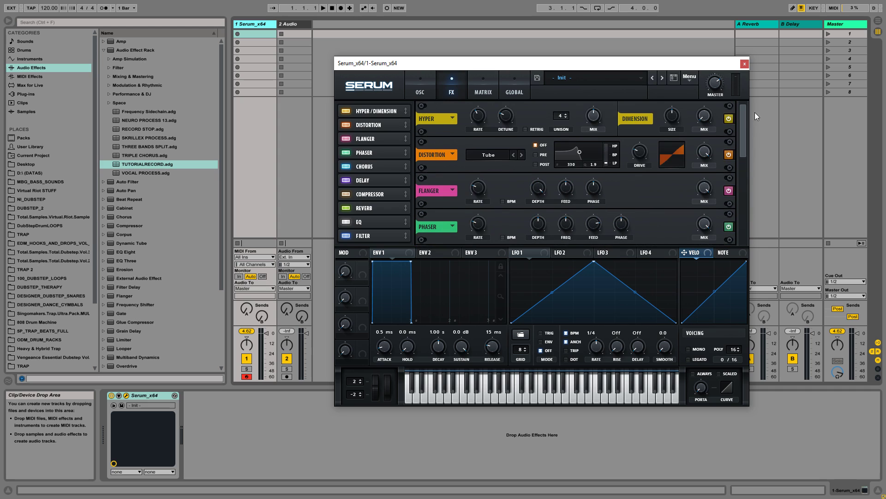
pyautogui.click(368, 139)
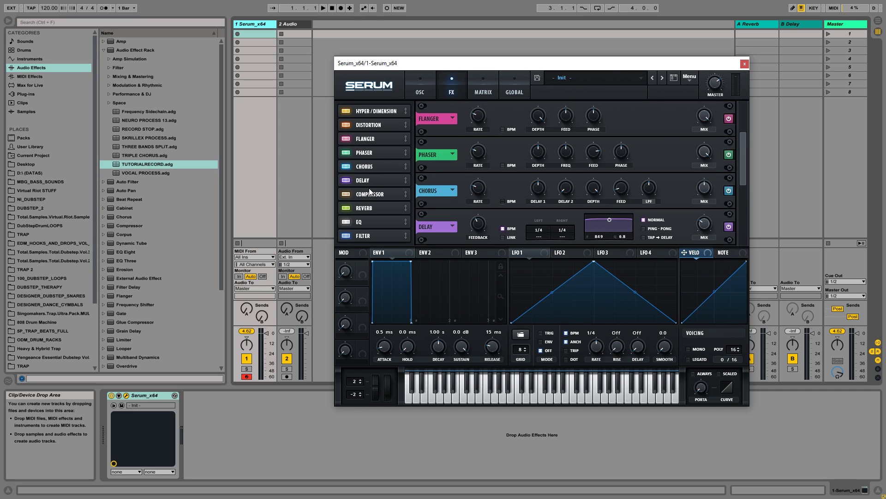
# Reorder FX list entries, jump among Phaser, Filter and Reverb modules, then return to oscillators
pyautogui.moveTo(737, 154); pyautogui.dragTo(750, 186)
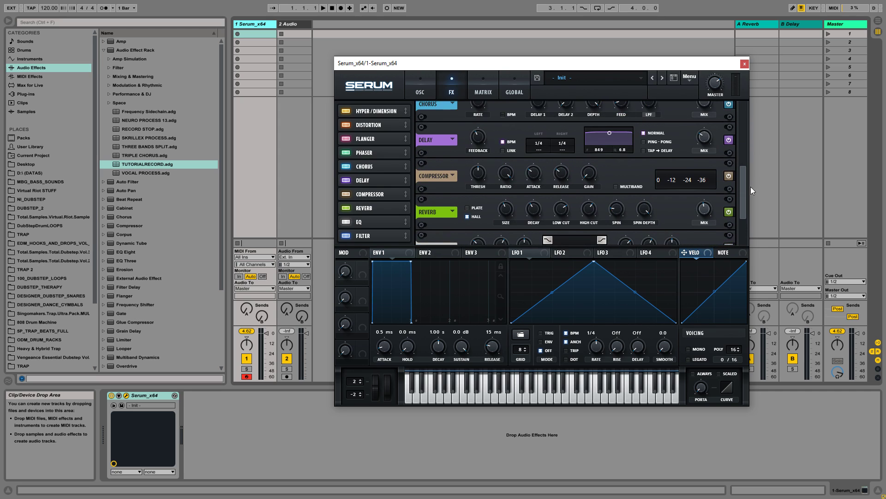
pyautogui.moveTo(382, 195); pyautogui.dragTo(383, 232)
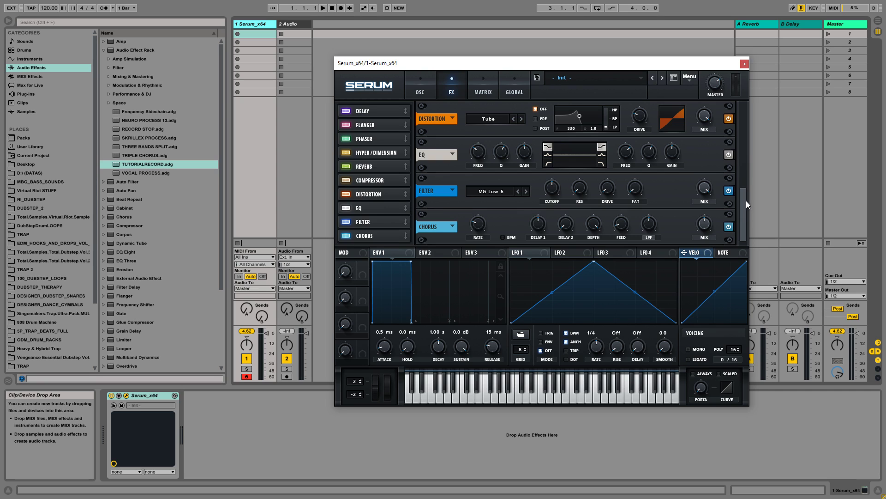
pyautogui.click(364, 139)
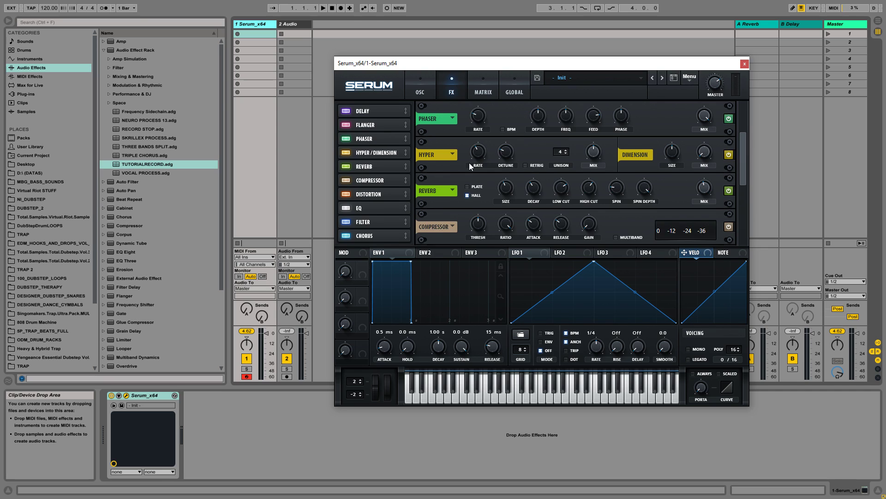
pyautogui.click(363, 223)
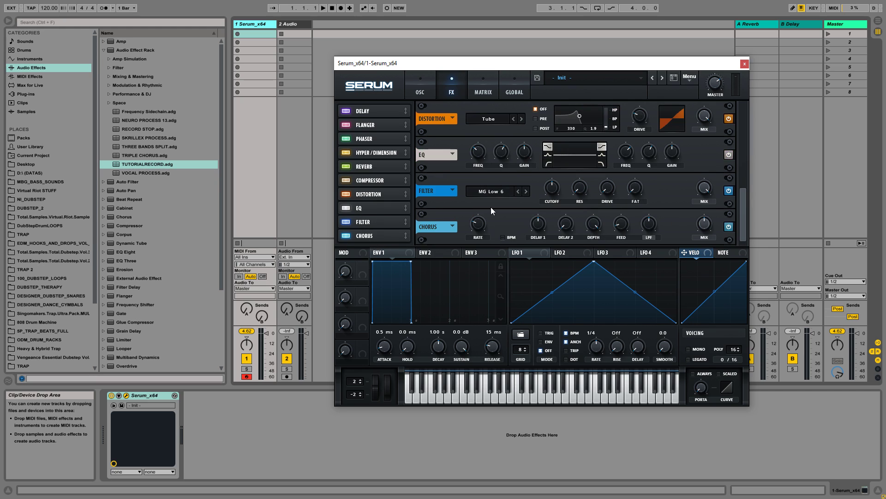
pyautogui.click(364, 168)
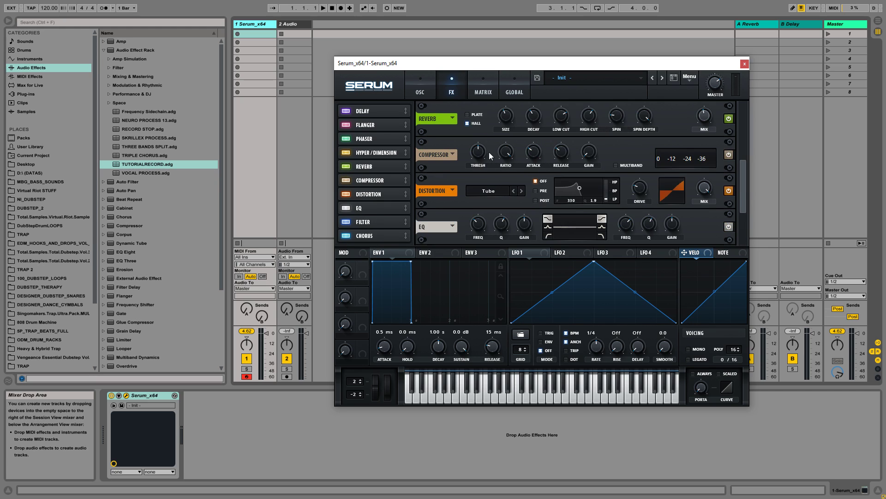
pyautogui.click(365, 140)
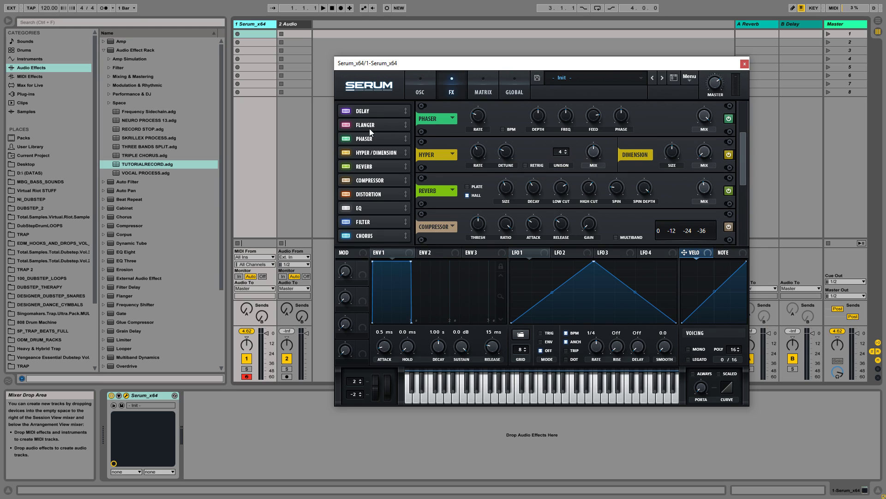
pyautogui.click(424, 81)
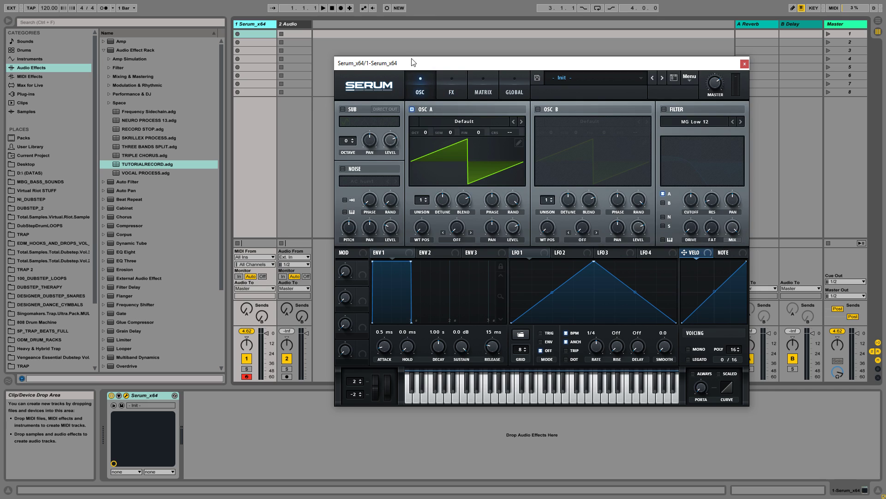
# Arm MIDI Learn on the Osc A, Osc B and Filter power switches
pyautogui.rightClick(422, 109)
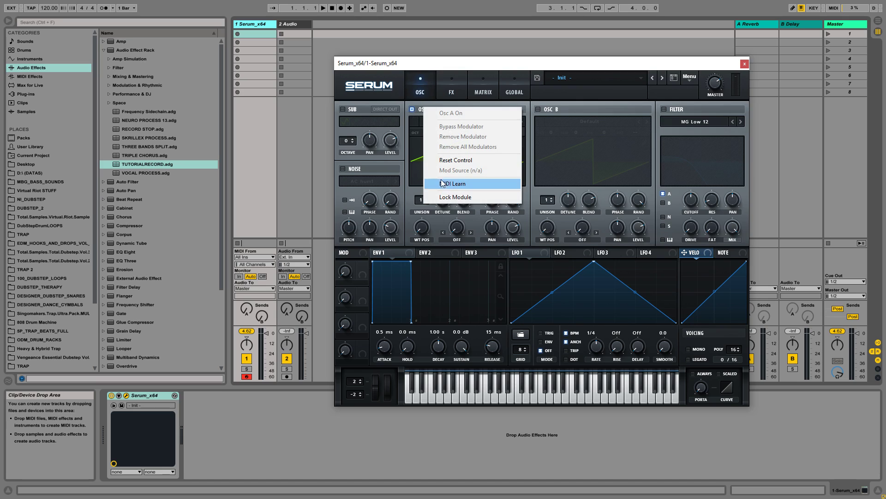
pyautogui.click(418, 119)
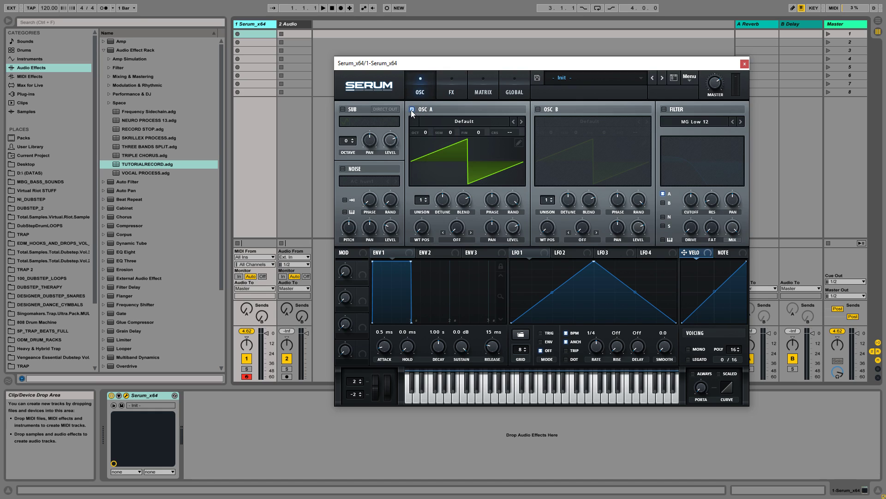
pyautogui.rightClick(549, 109)
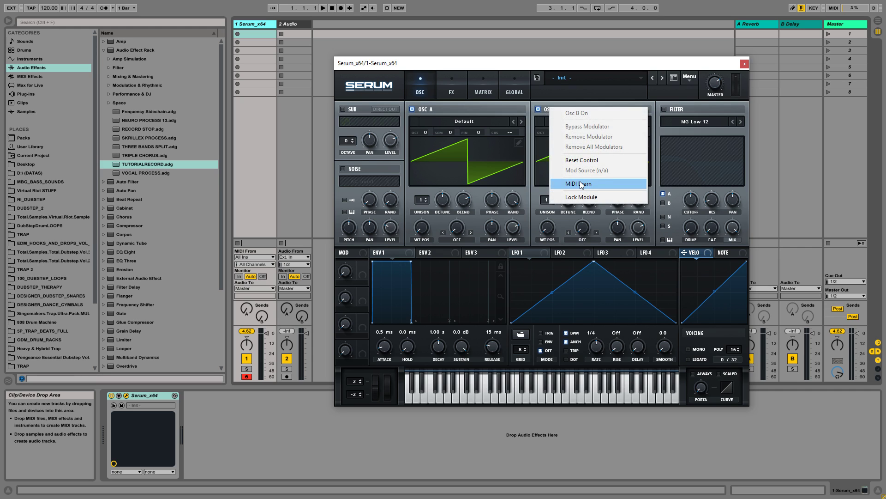
pyautogui.click(628, 79)
pyautogui.rightClick(675, 109)
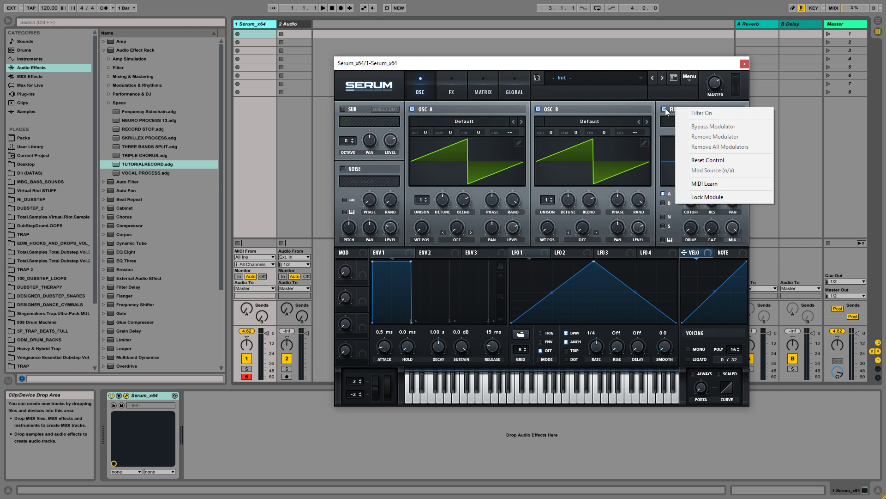
pyautogui.click(632, 70)
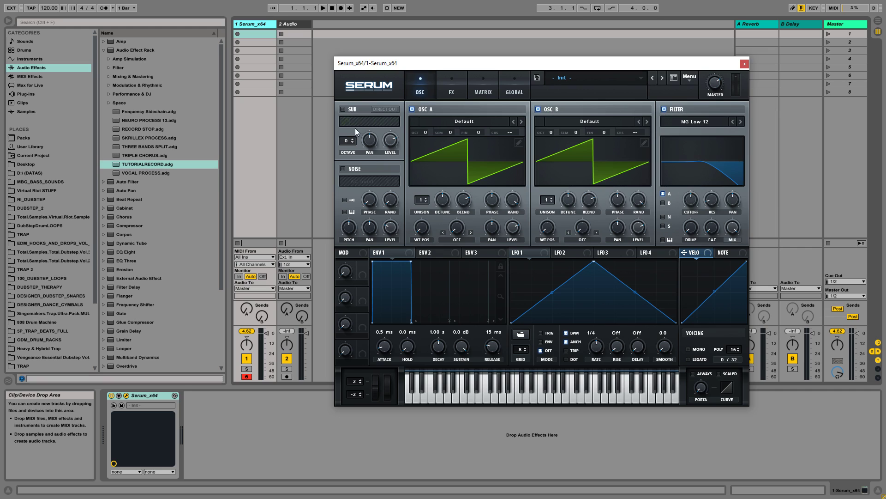
# Switch the sub oscillator on and arm MIDI Learn on the sub and noise power switches
pyautogui.click(346, 108)
pyautogui.rightClick(346, 109)
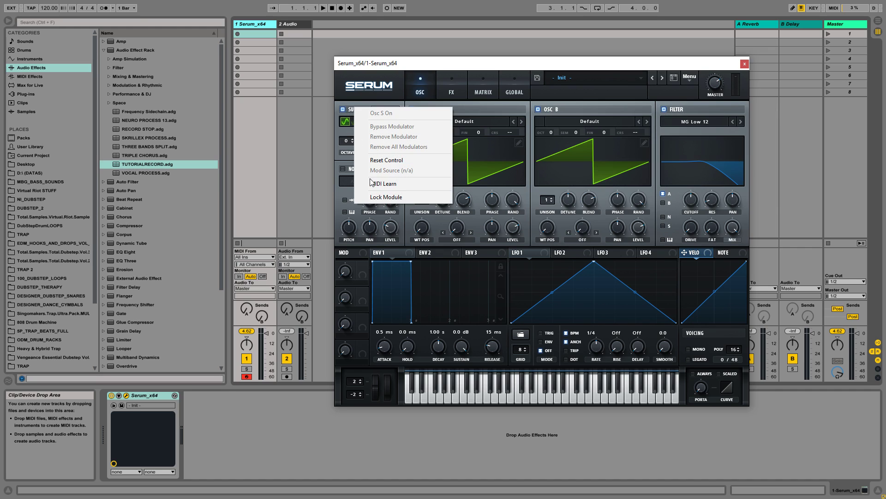
pyautogui.rightClick(342, 169)
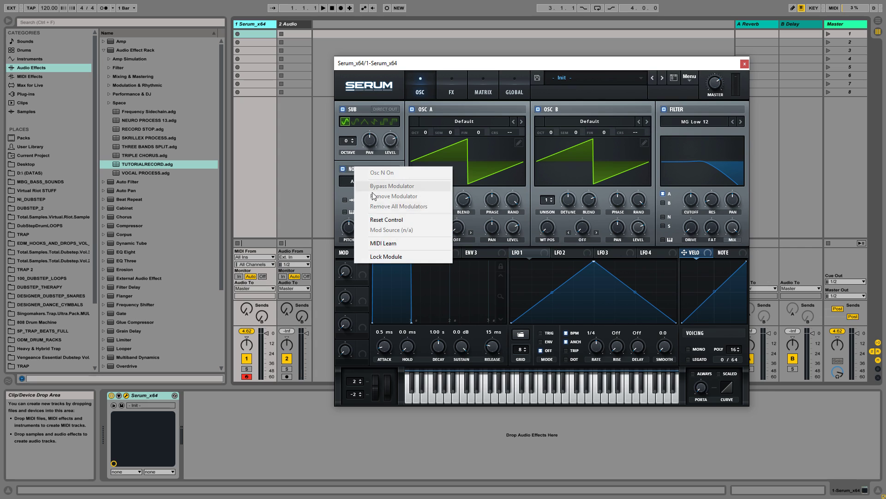
pyautogui.click(388, 240)
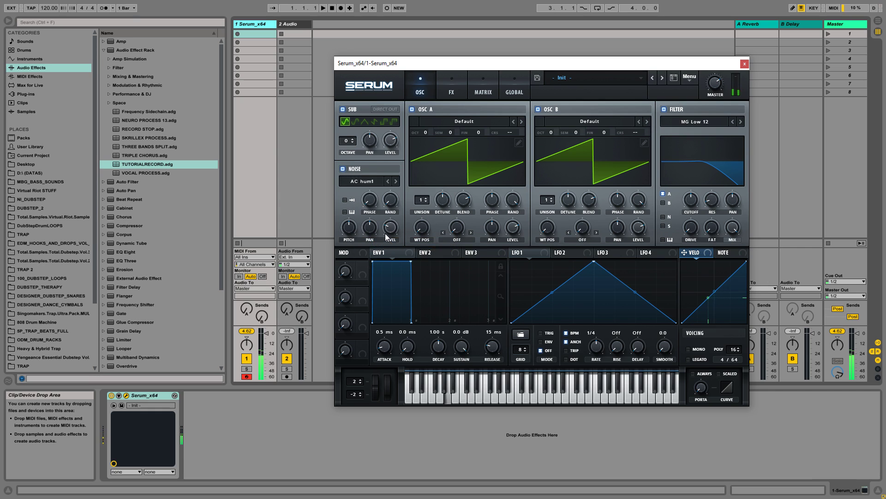
pyautogui.rightClick(342, 173)
pyautogui.click(384, 242)
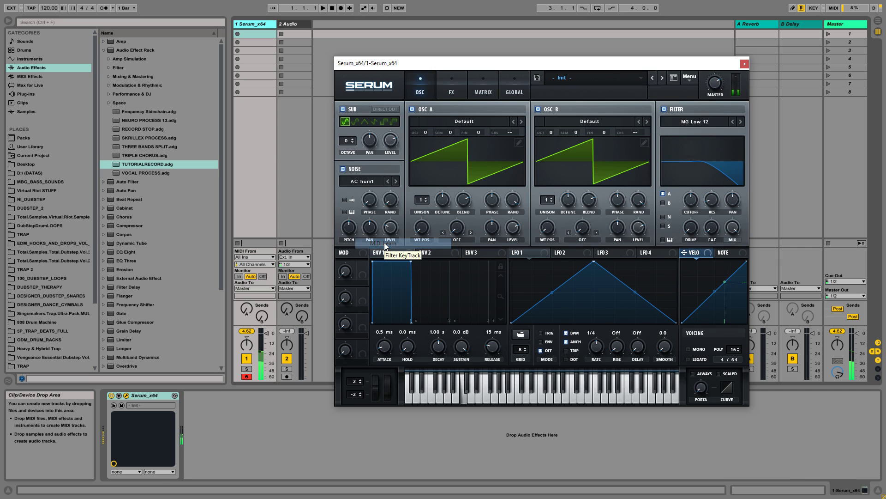
pyautogui.rightClick(347, 168)
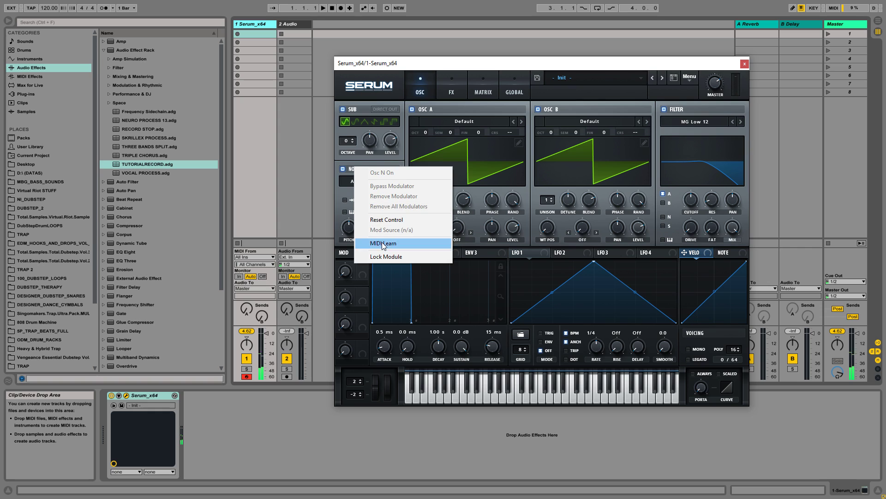
pyautogui.click(381, 242)
pyautogui.rightClick(348, 171)
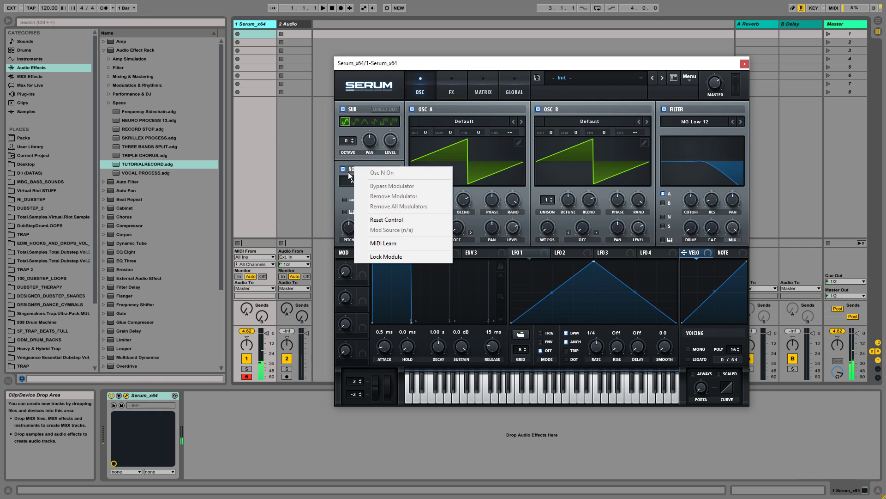
pyautogui.click(382, 244)
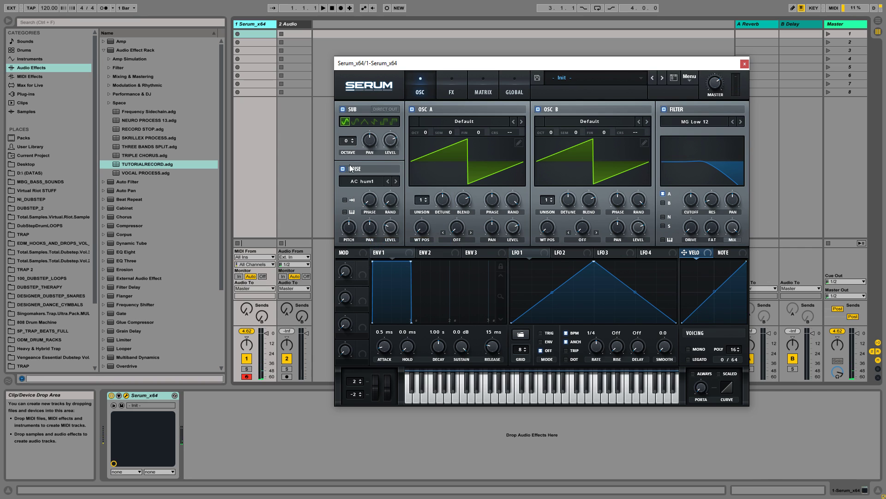
pyautogui.rightClick(346, 169)
pyautogui.click(381, 243)
# Check the FX page, return to OSC, and move the Serum window up and left
pyautogui.click(459, 91)
pyautogui.click(414, 89)
pyautogui.moveTo(549, 68); pyautogui.dragTo(529, 41)
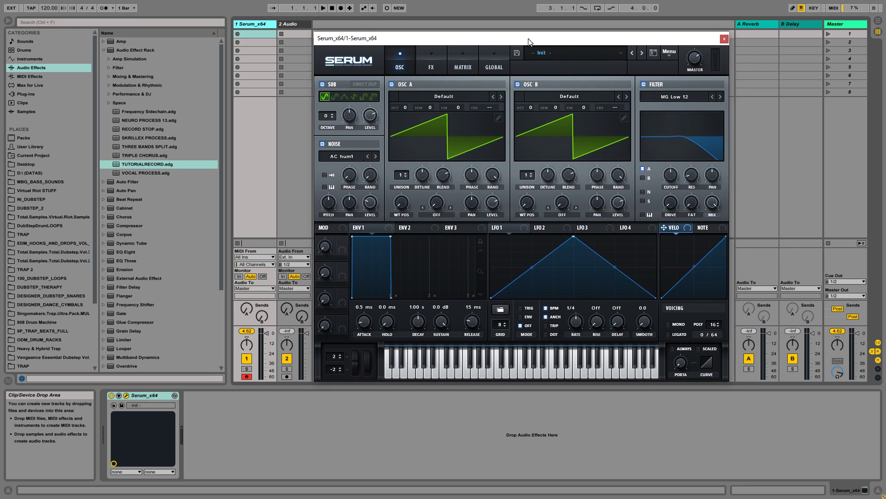